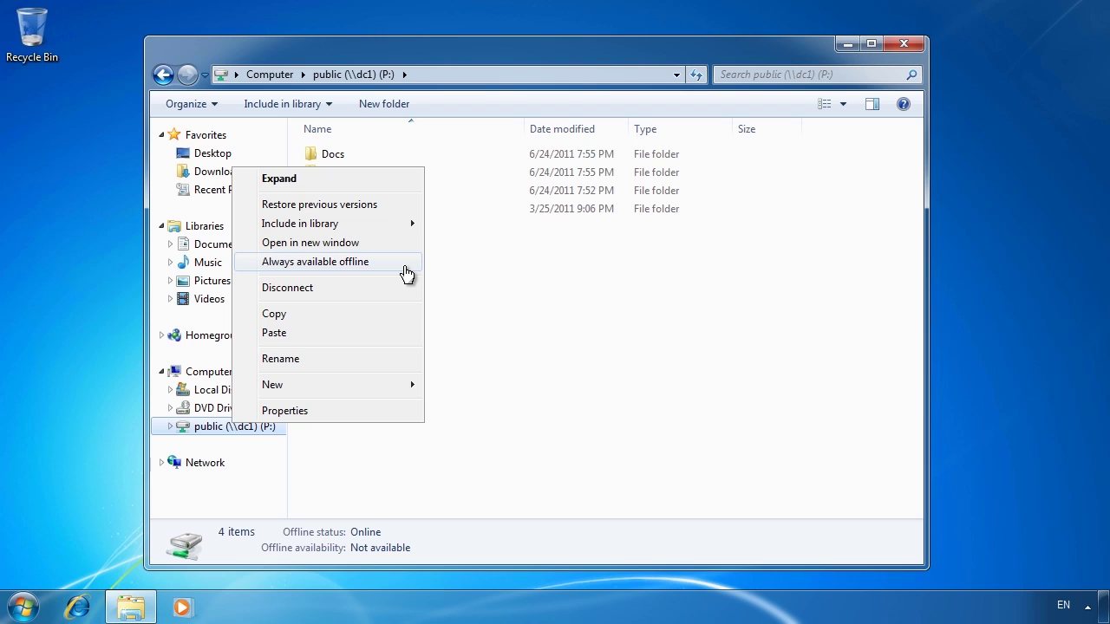
Step: Make the Docs folder on the public (P:) network drive always available offline
{"action": "left_click", "coordinate": [629, 399]}
{"action": "left_click", "coordinate": [334, 156]}
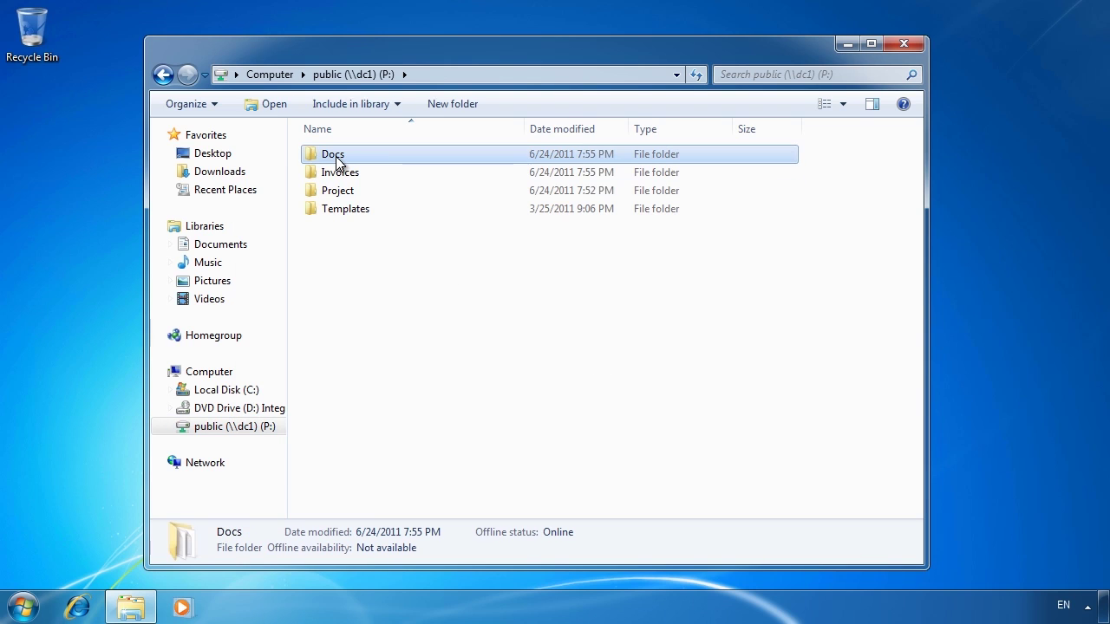
{"action": "right_click", "coordinate": [336, 161]}
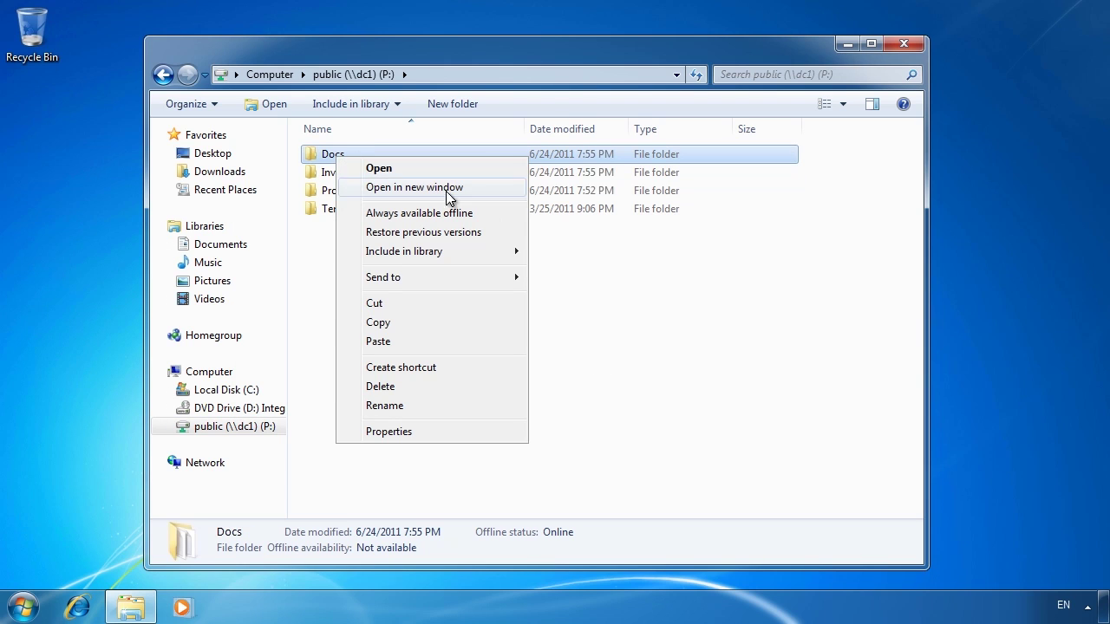
{"action": "left_click", "coordinate": [496, 215]}
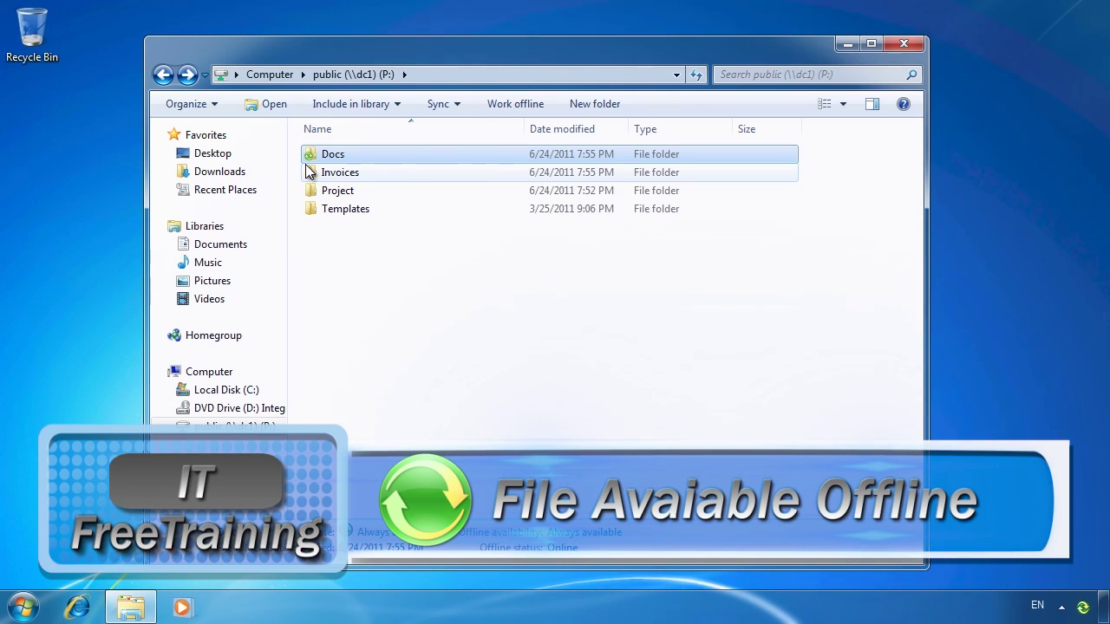
Step: Make the fax.dot file in the Templates folder always available offline
{"action": "double_click", "coordinate": [338, 212]}
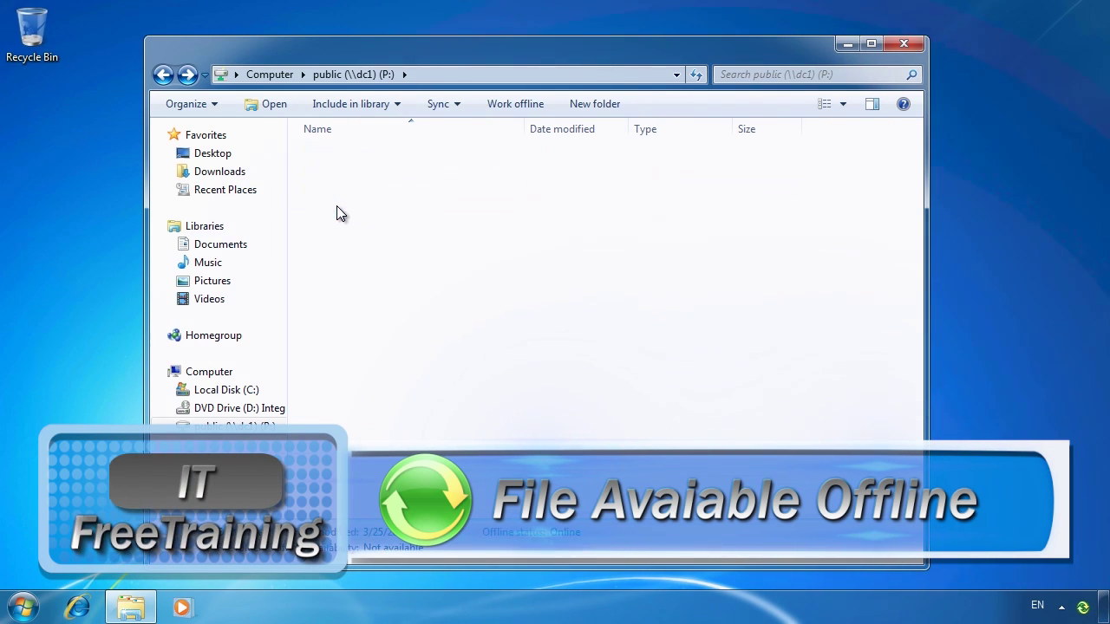
{"action": "right_click", "coordinate": [320, 179]}
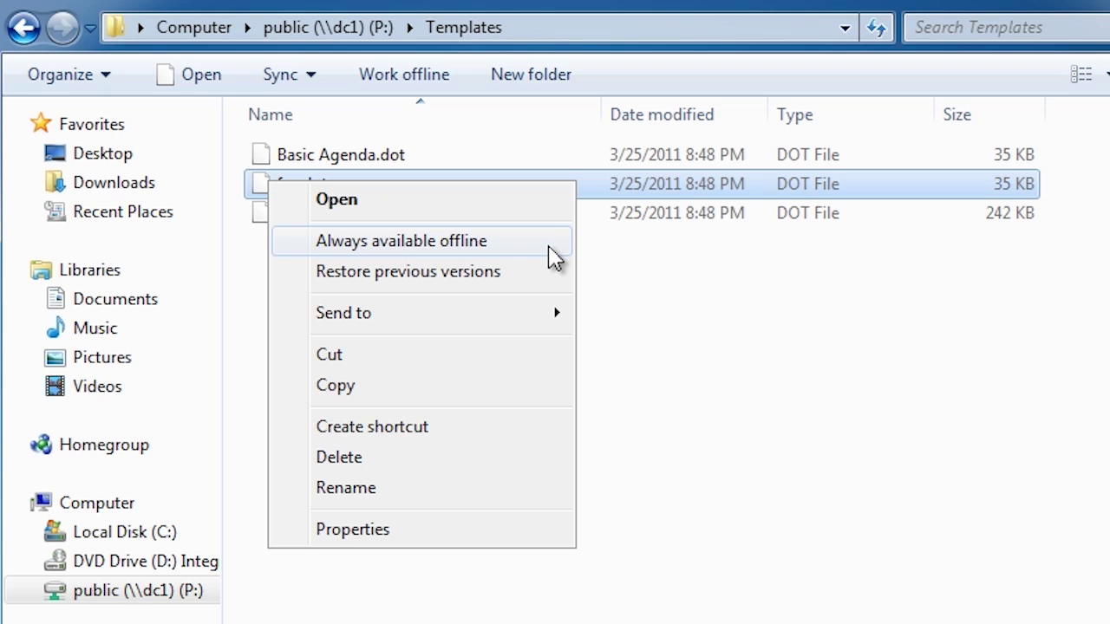
{"action": "left_click", "coordinate": [552, 256]}
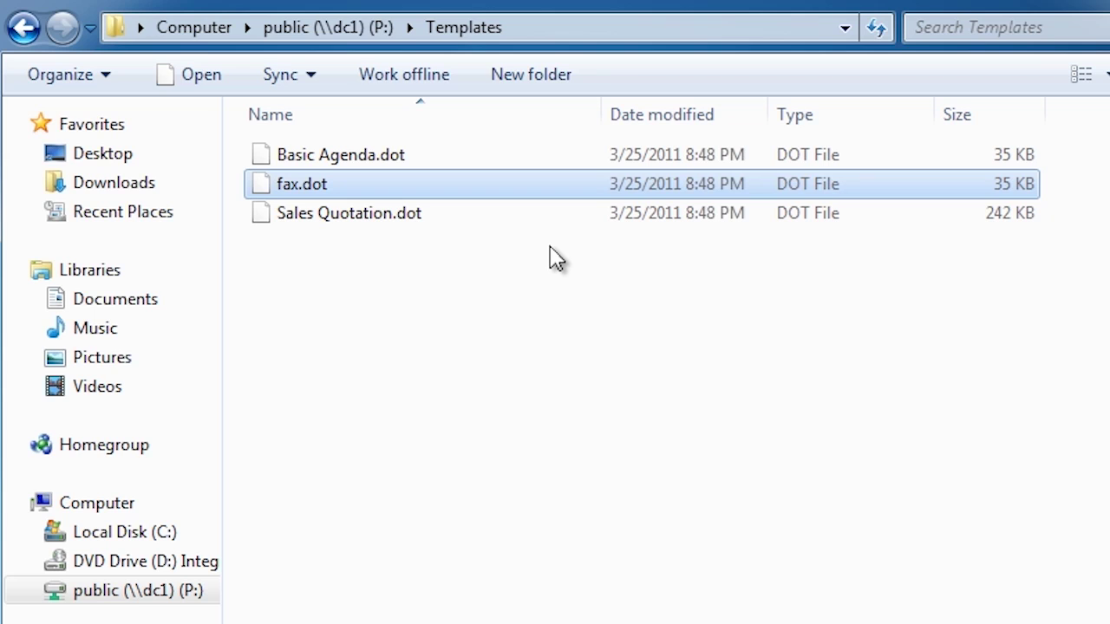
{"action": "left_click", "coordinate": [550, 249]}
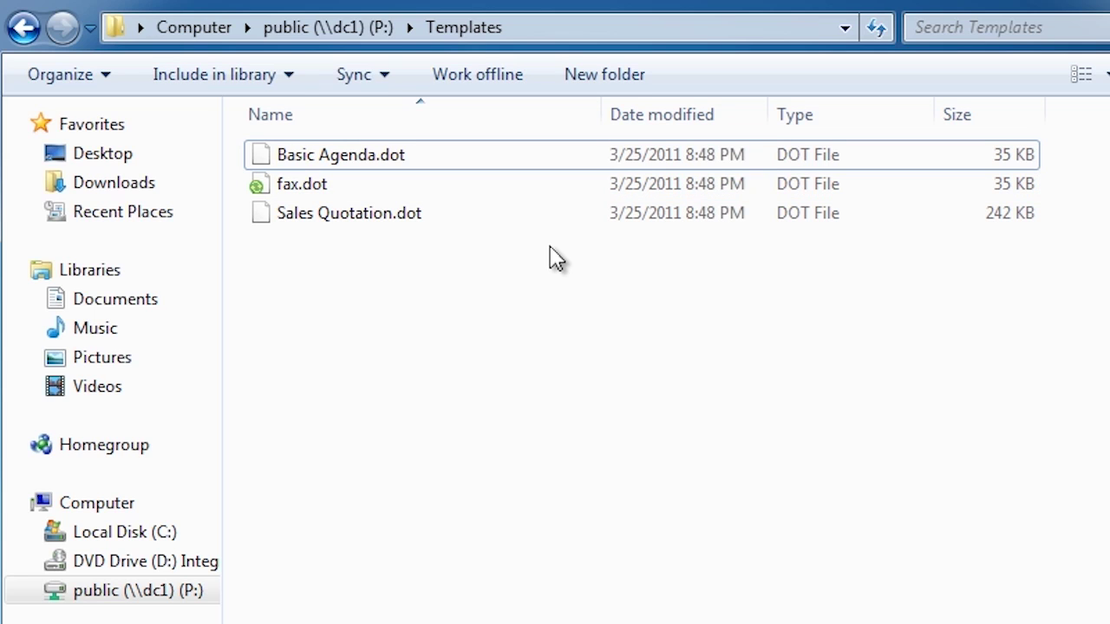
Step: Switch the public (P:) share to working offline and inspect its Invoices, Project and Templates folders
{"action": "left_click", "coordinate": [320, 33]}
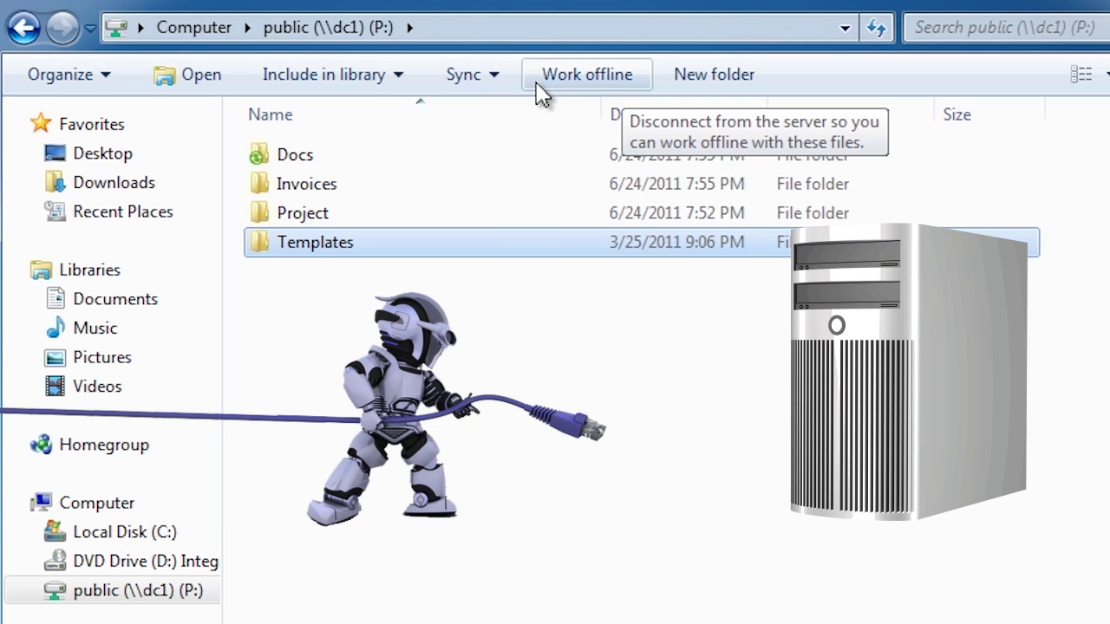
{"action": "left_click", "coordinate": [583, 85]}
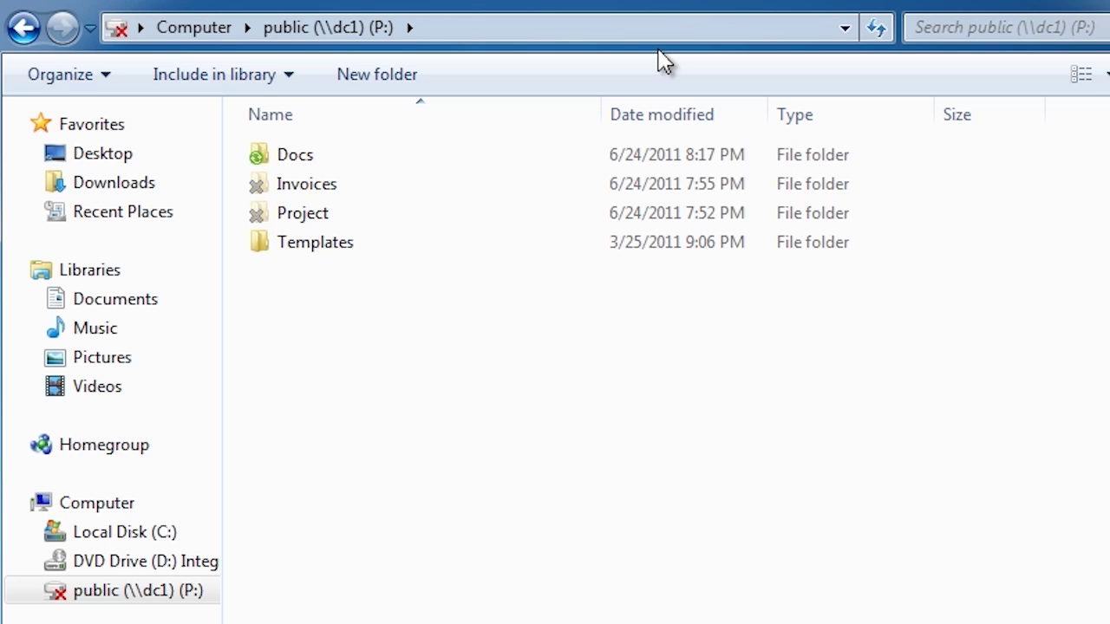
{"action": "left_click", "coordinate": [257, 193]}
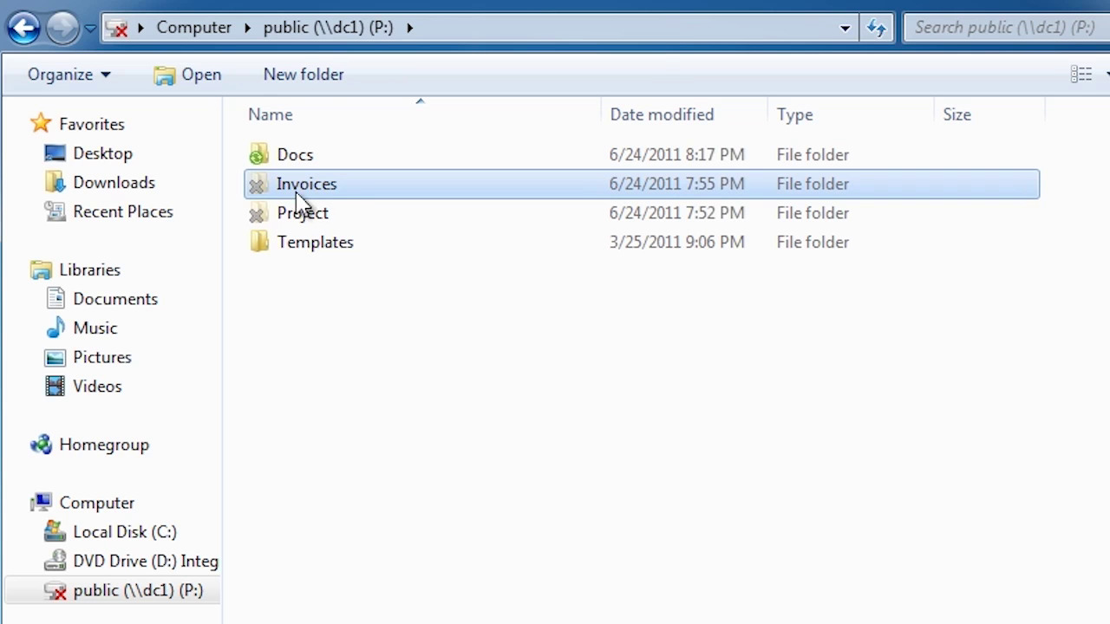
{"action": "left_click", "coordinate": [283, 223]}
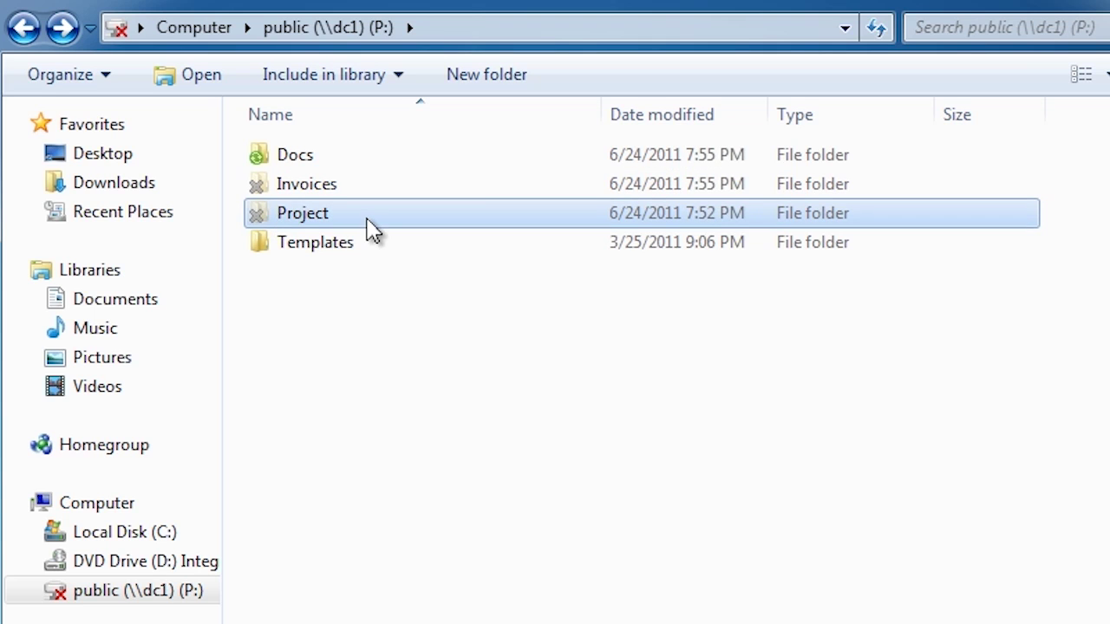
{"action": "left_click", "coordinate": [273, 249]}
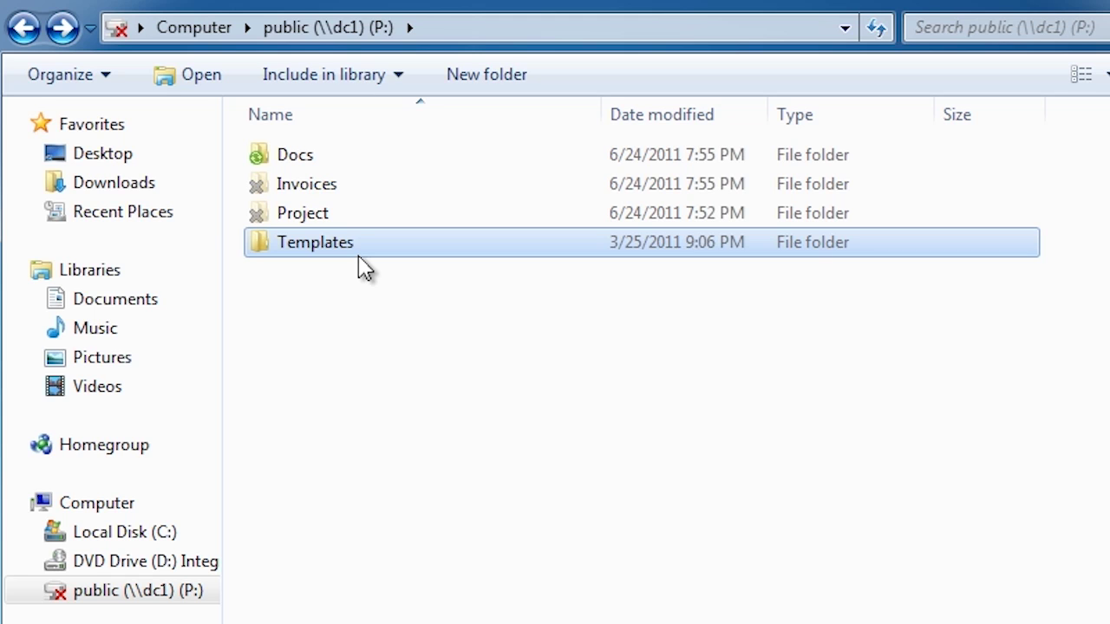
{"action": "double_click", "coordinate": [307, 254]}
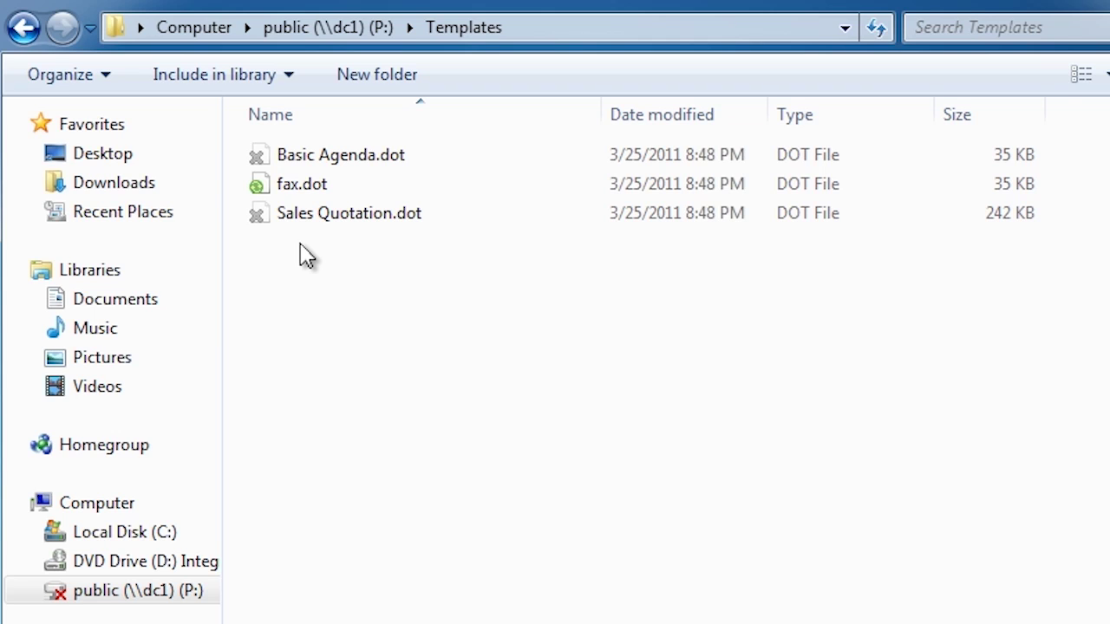
Step: Create a new text document named New Milestones in the Docs folder of the public share
{"action": "left_click", "coordinate": [347, 33]}
{"action": "double_click", "coordinate": [294, 156]}
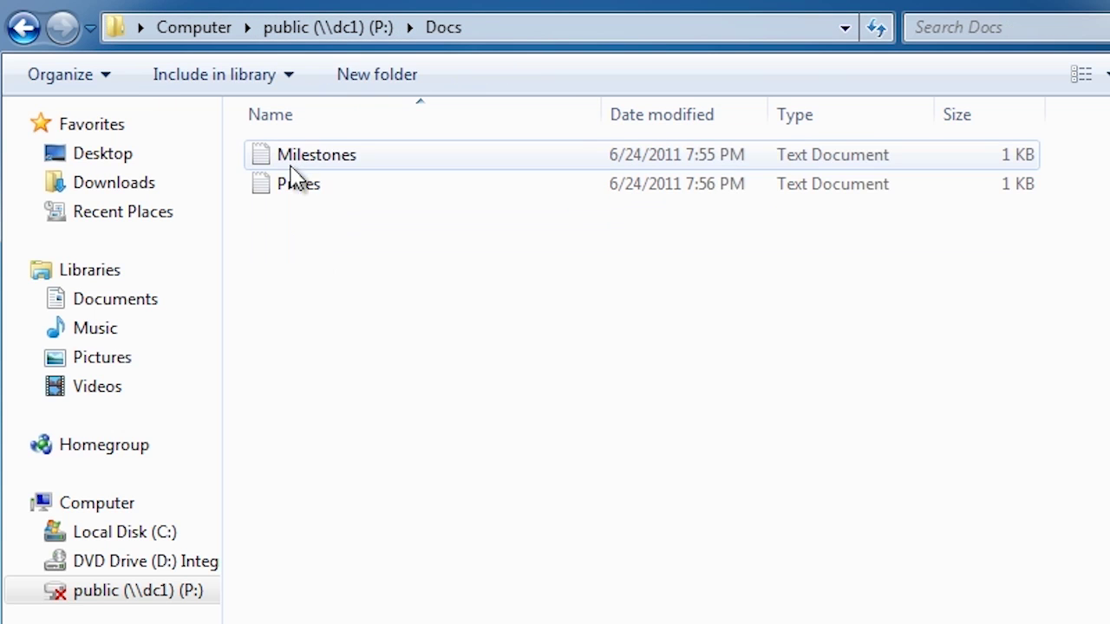
{"action": "right_click", "coordinate": [318, 283]}
{"action": "mouse_move", "coordinate": [490, 535]}
{"action": "left_click", "coordinate": [793, 620]}
{"action": "type", "text": "New Milestones"}
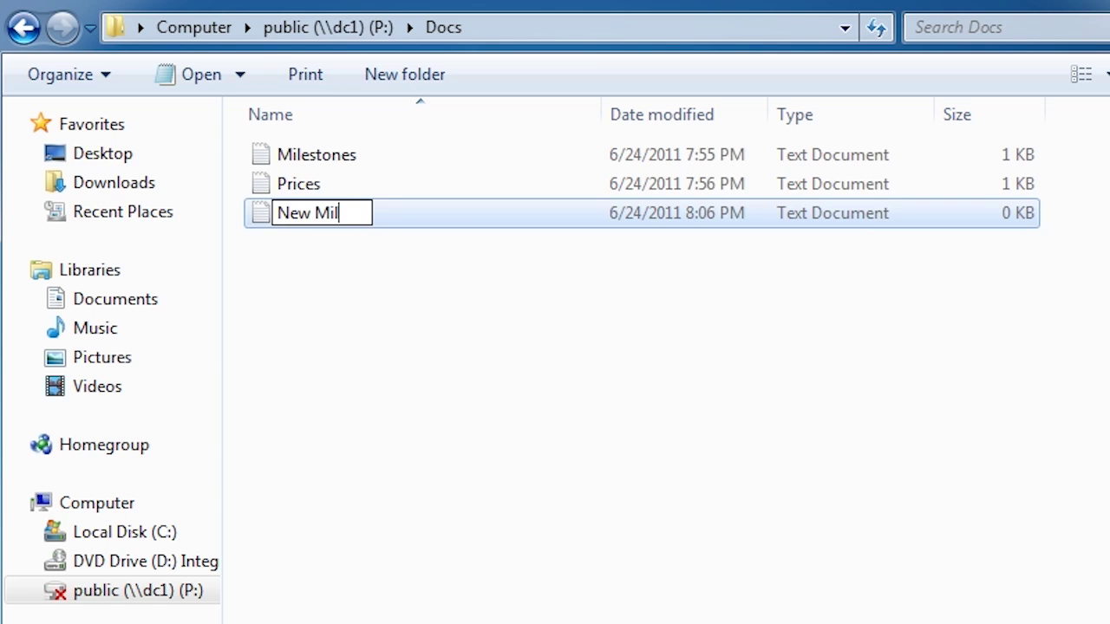
{"action": "key", "text": "Return"}
Step: Delete the Milestones text document from the Docs folder
{"action": "left_click", "coordinate": [311, 160]}
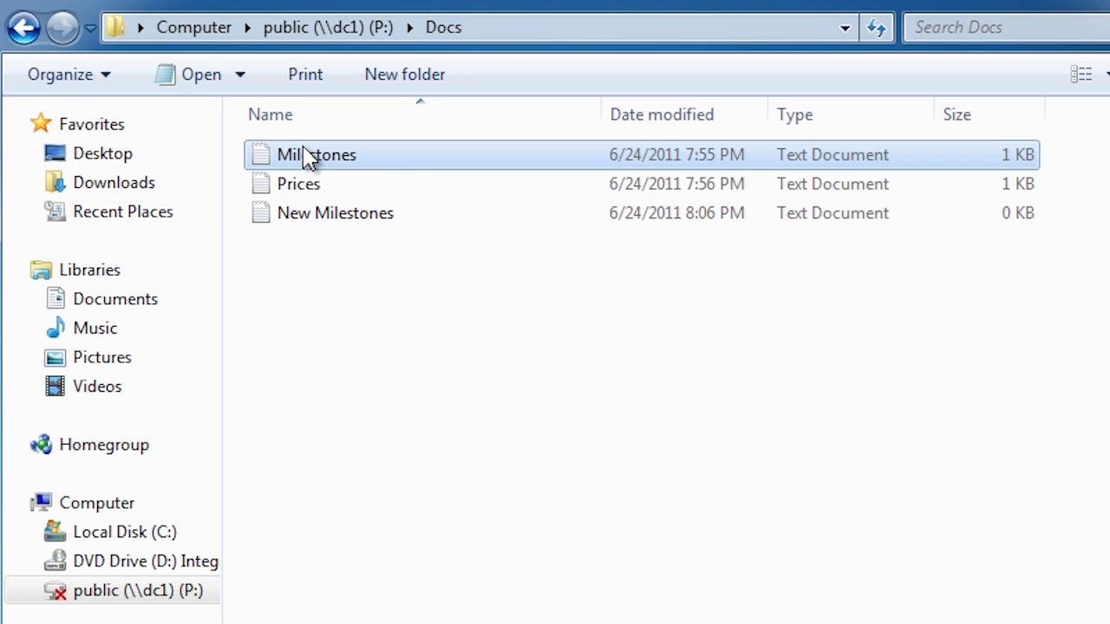
{"action": "key", "text": "Delete"}
{"action": "left_click", "coordinate": [753, 507]}
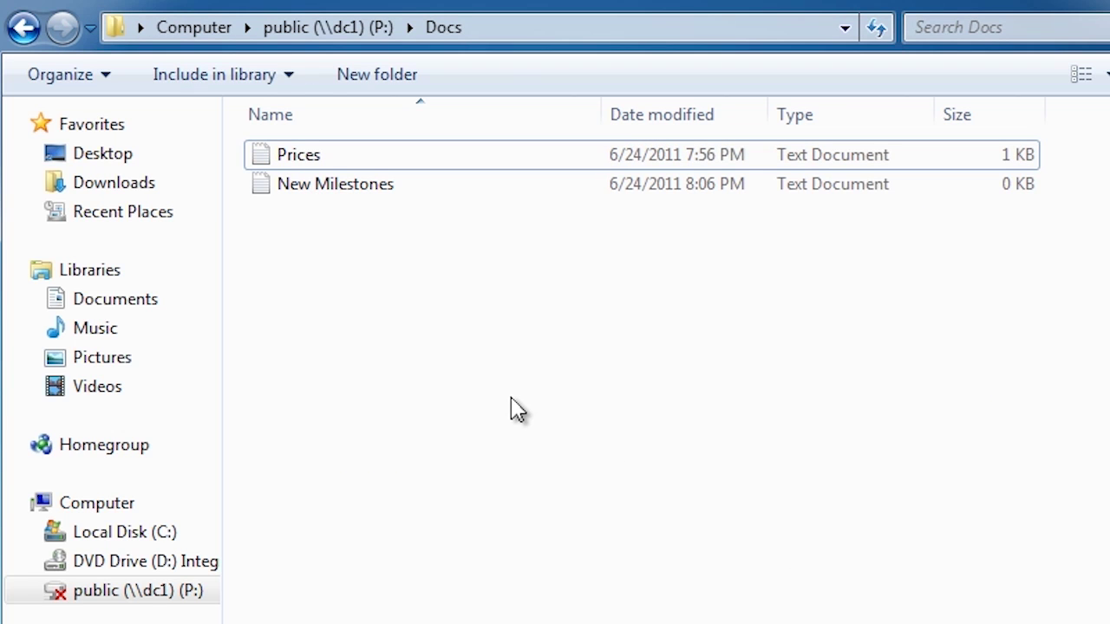
Step: Add "= Free" after "Microsoft Training" in the offline Prices document, then save and close it
{"action": "double_click", "coordinate": [297, 156]}
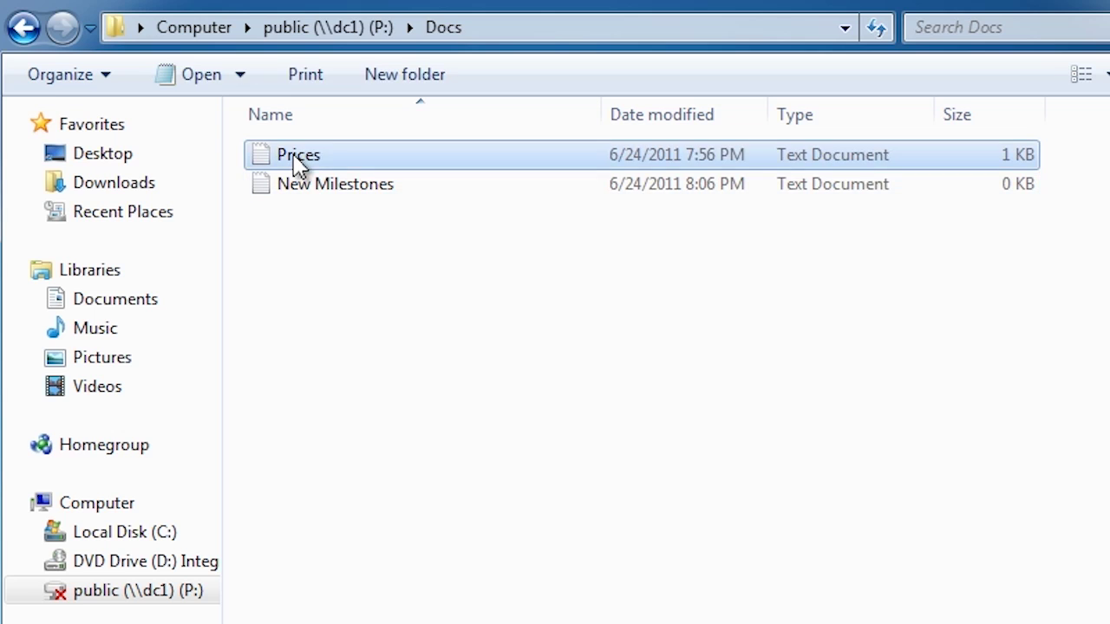
{"action": "left_click", "coordinate": [497, 141]}
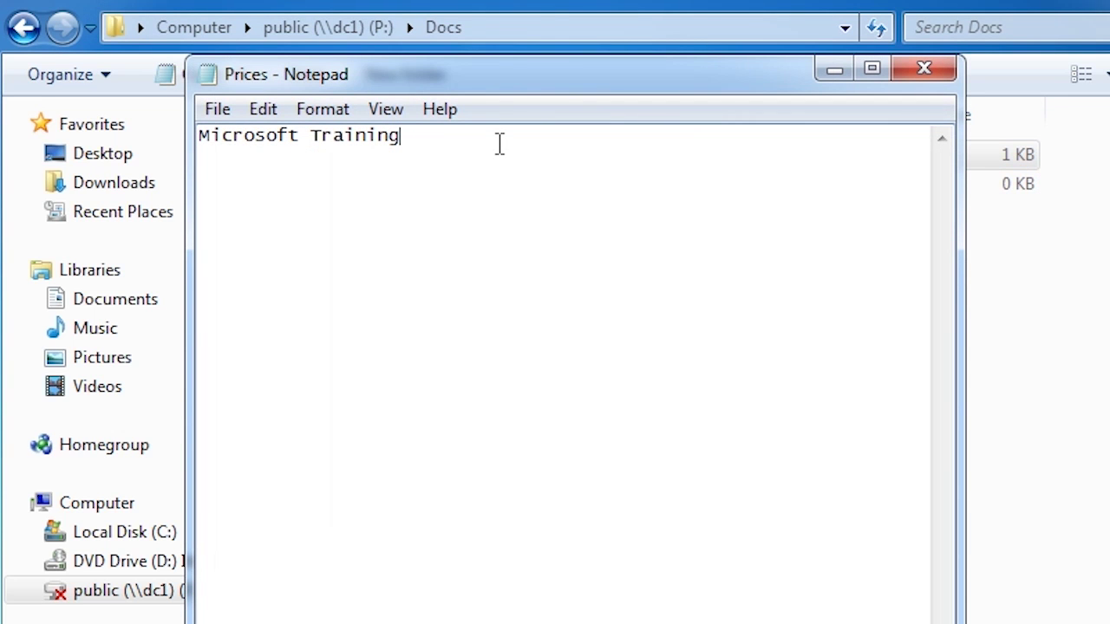
{"action": "type", "text": "= Free"}
{"action": "key", "text": "Return"}
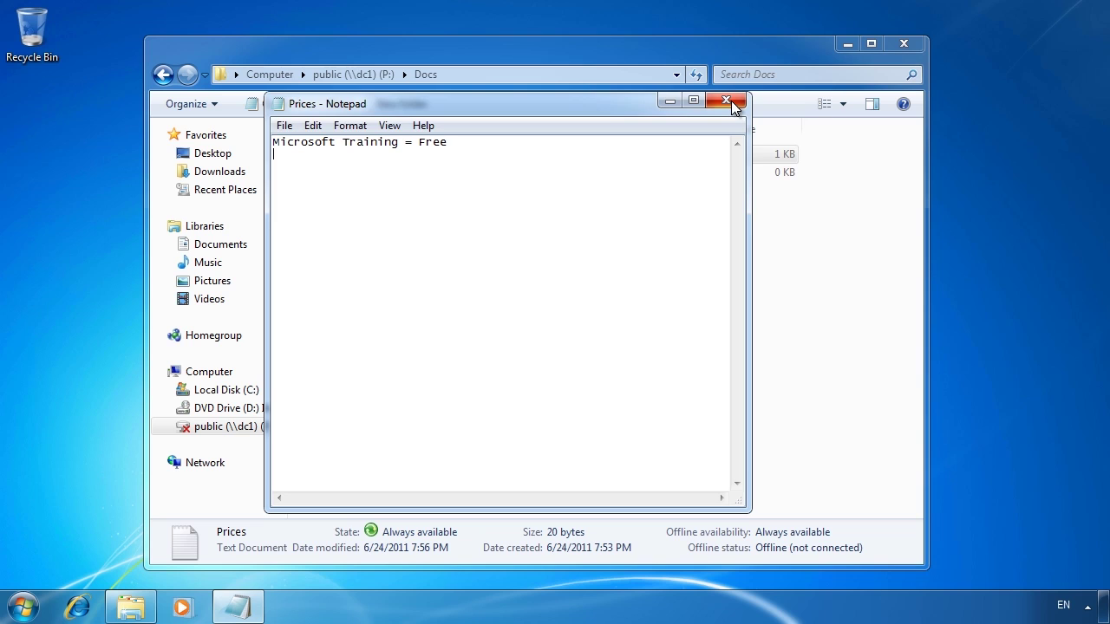
{"action": "left_click", "coordinate": [733, 104]}
{"action": "left_click", "coordinate": [522, 311]}
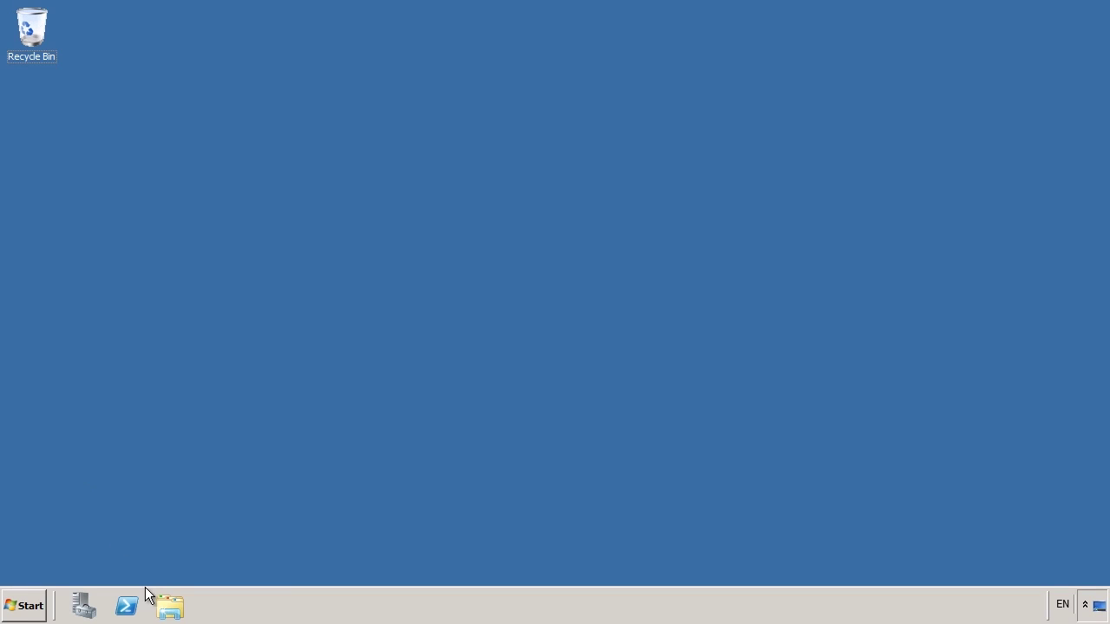
Step: On the server, add "= $1000" after "Microsoft Training" in C:\Public\Docs\Prices.txt, then save and close it
{"action": "left_click", "coordinate": [162, 607]}
{"action": "left_click", "coordinate": [165, 303]}
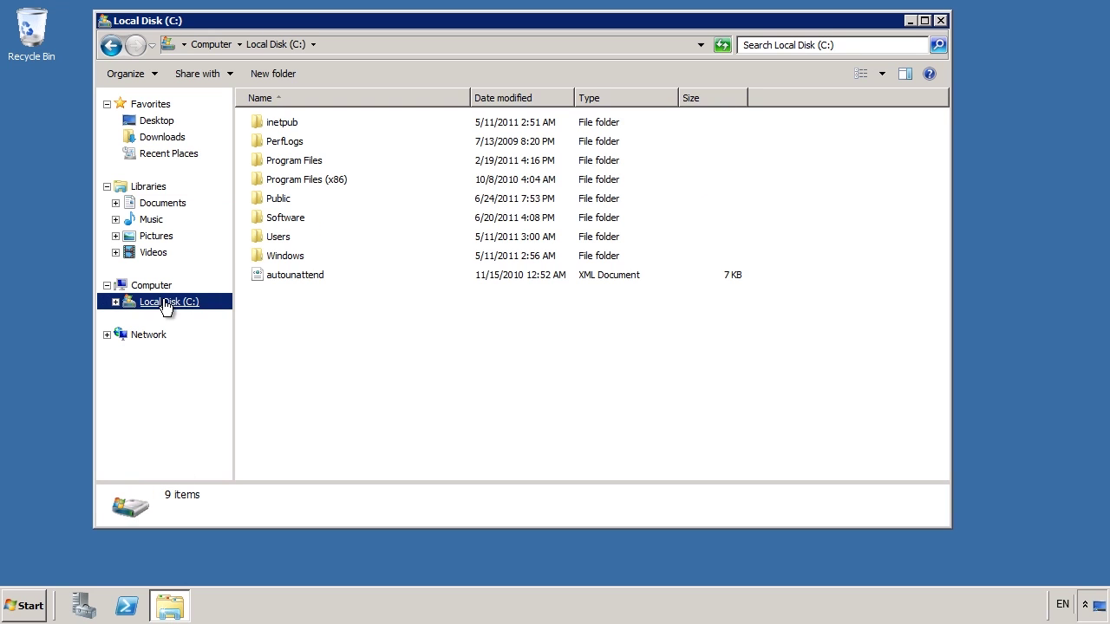
{"action": "double_click", "coordinate": [278, 199]}
{"action": "double_click", "coordinate": [288, 122]}
{"action": "double_click", "coordinate": [290, 145]}
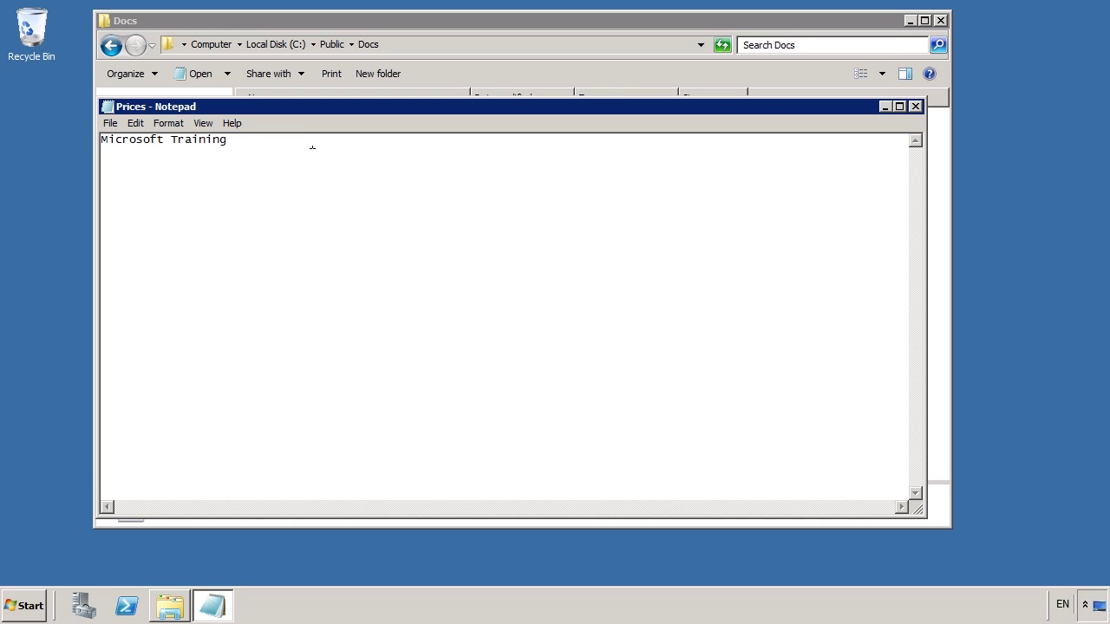
{"action": "type", "text": "= $1000"}
{"action": "left_click", "coordinate": [915, 106]}
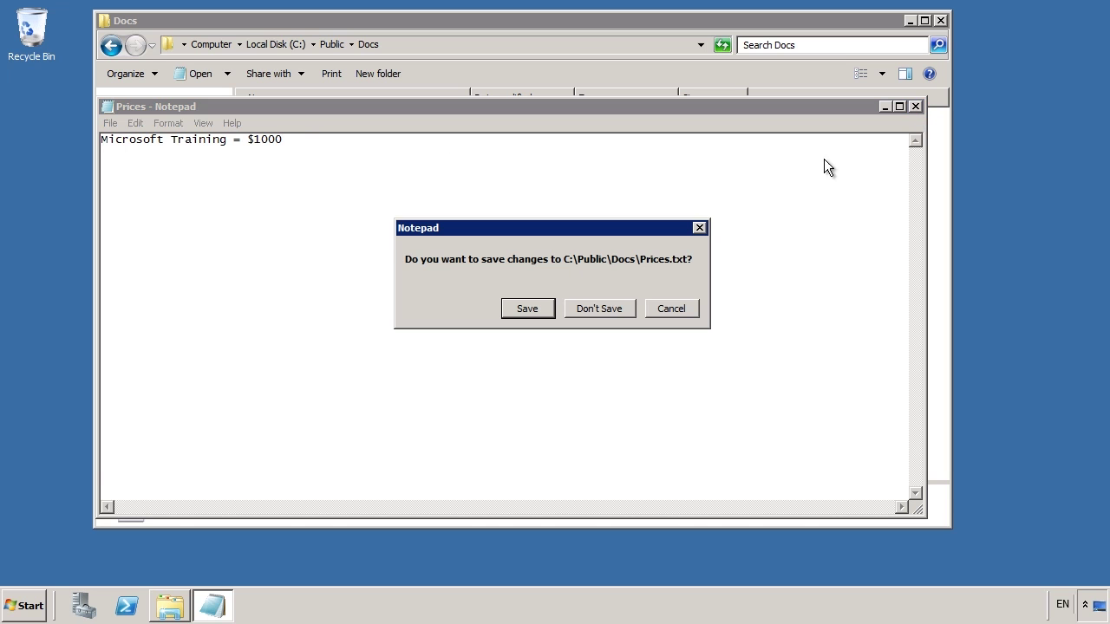
{"action": "left_click", "coordinate": [549, 302]}
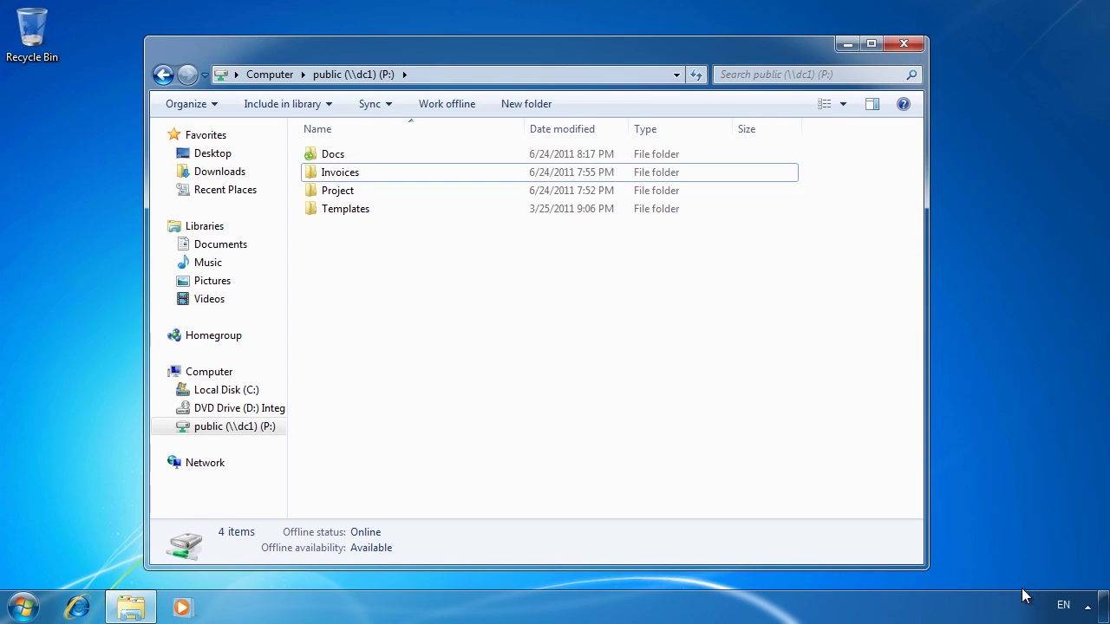
Step: Open Sync Center on the Windows 7 client to view its sync partnerships
{"action": "left_click", "coordinate": [1087, 608]}
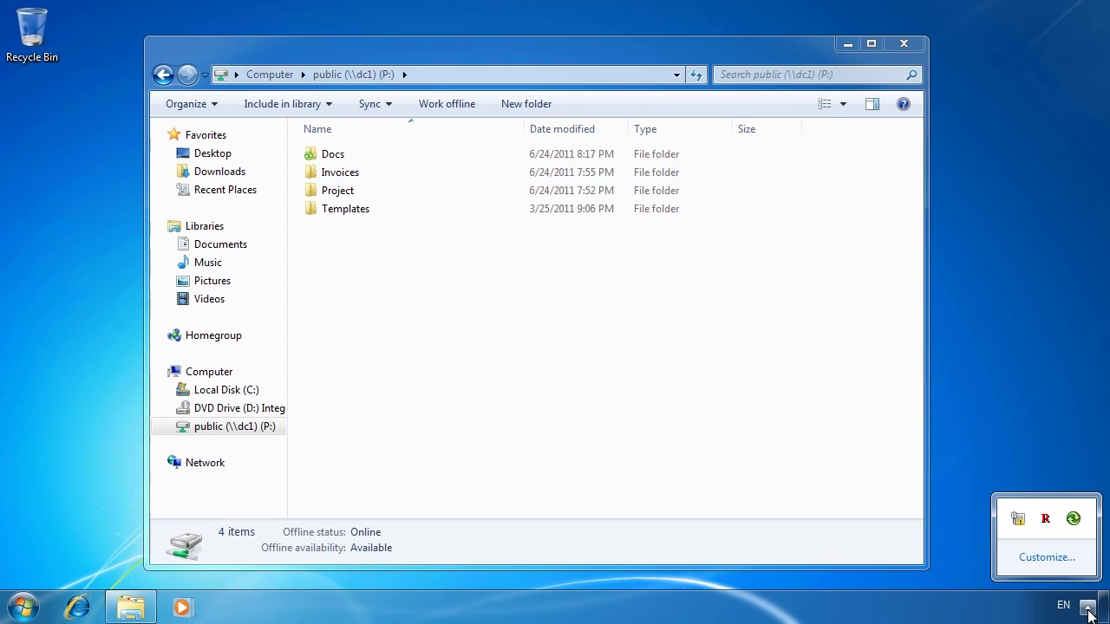
{"action": "double_click", "coordinate": [1075, 519]}
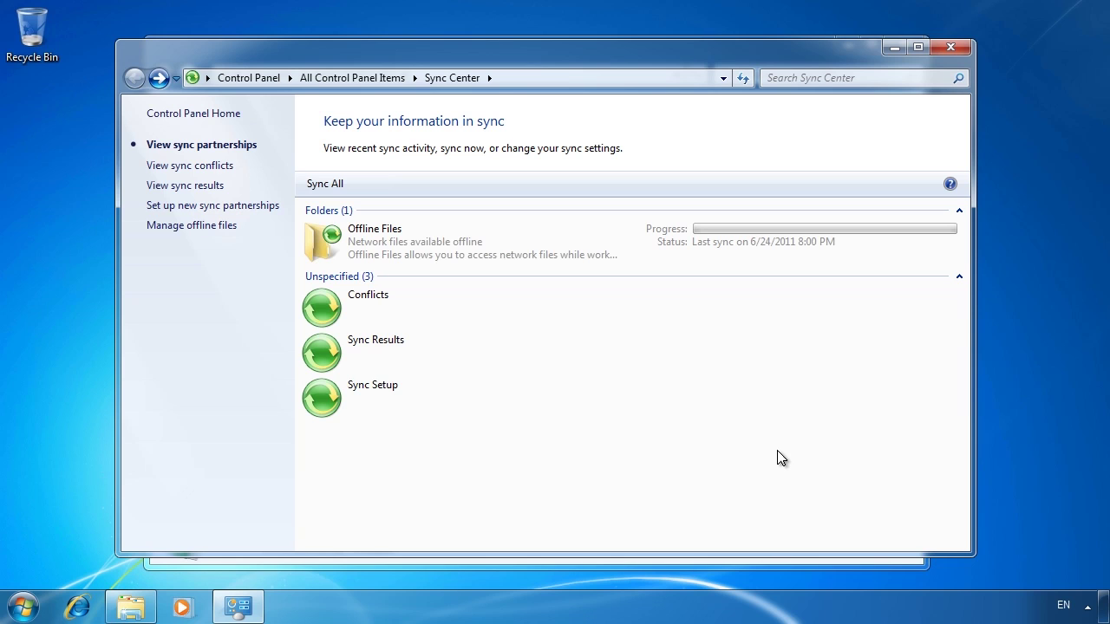
{"action": "key", "text": "Tab"}
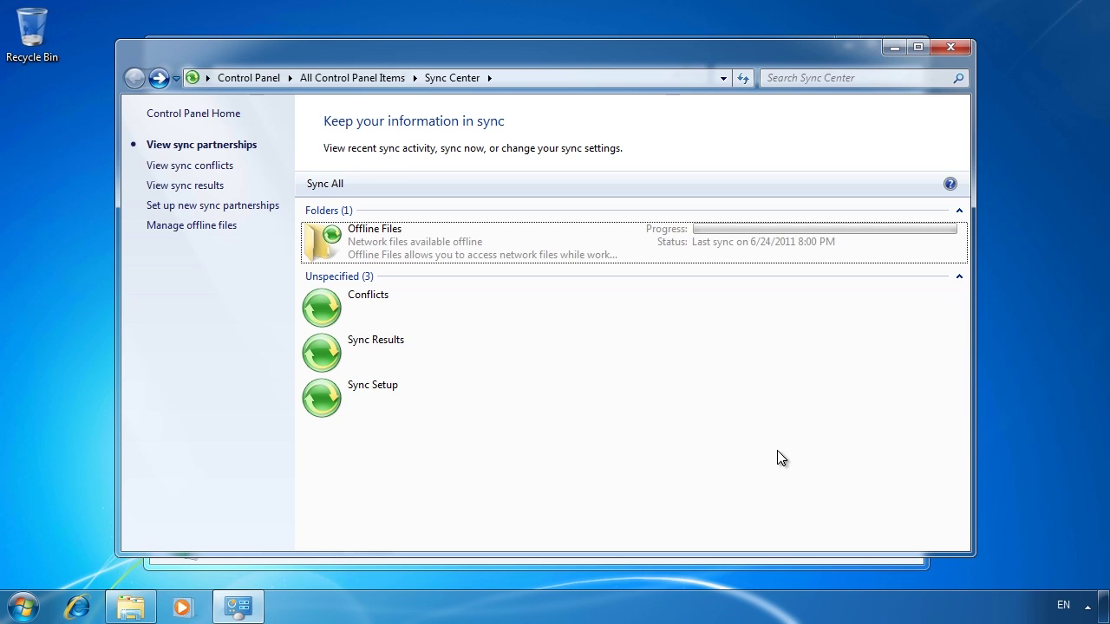
{"action": "key", "text": "Tab"}
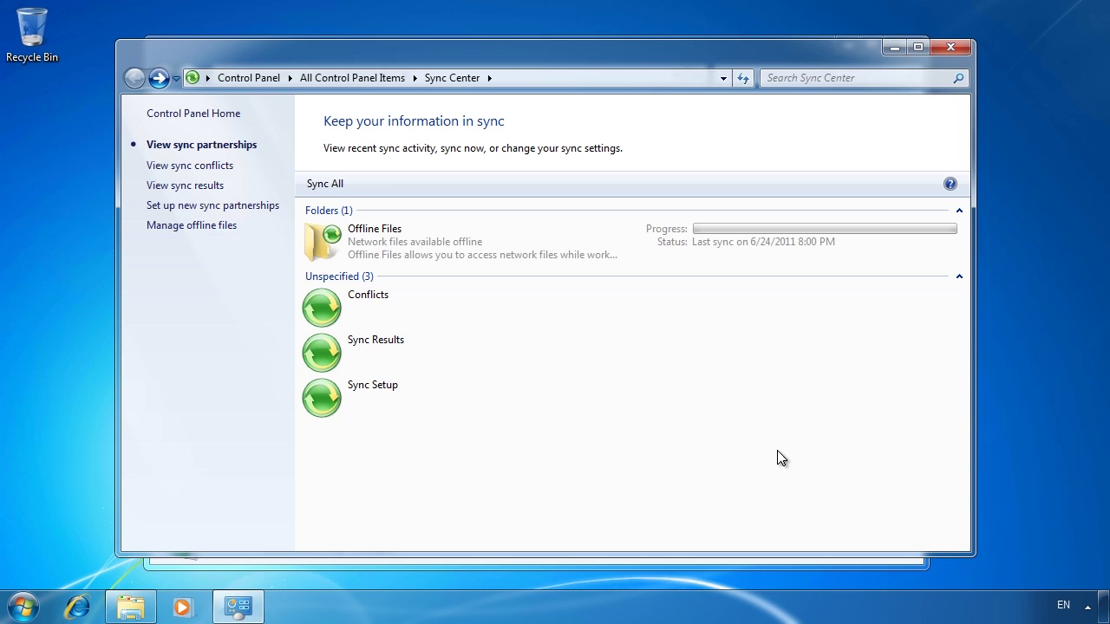
Step: Start a sync schedule for the Offline Files partnership that includes the public (\\dc1) item
{"action": "left_click", "coordinate": [385, 229]}
{"action": "right_click", "coordinate": [386, 230]}
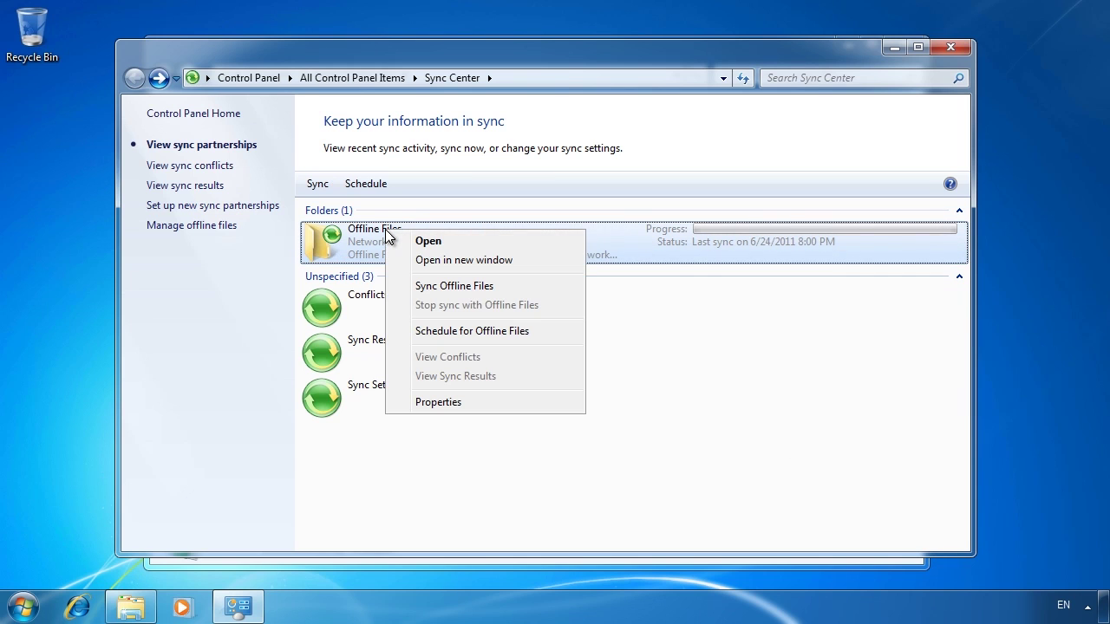
{"action": "left_click", "coordinate": [561, 331]}
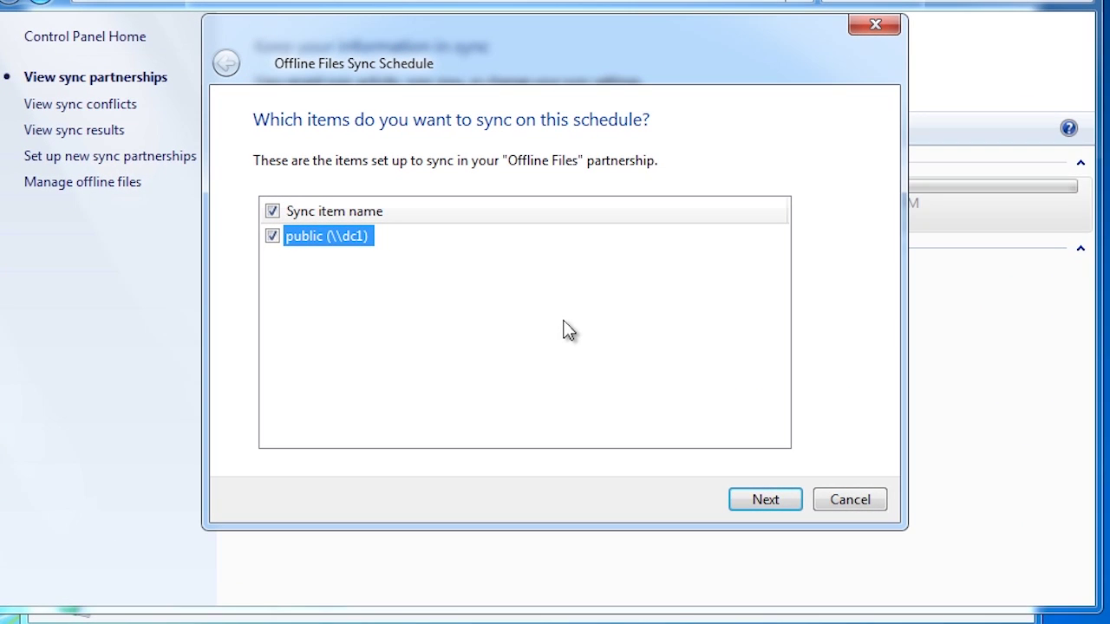
{"action": "left_click", "coordinate": [775, 500]}
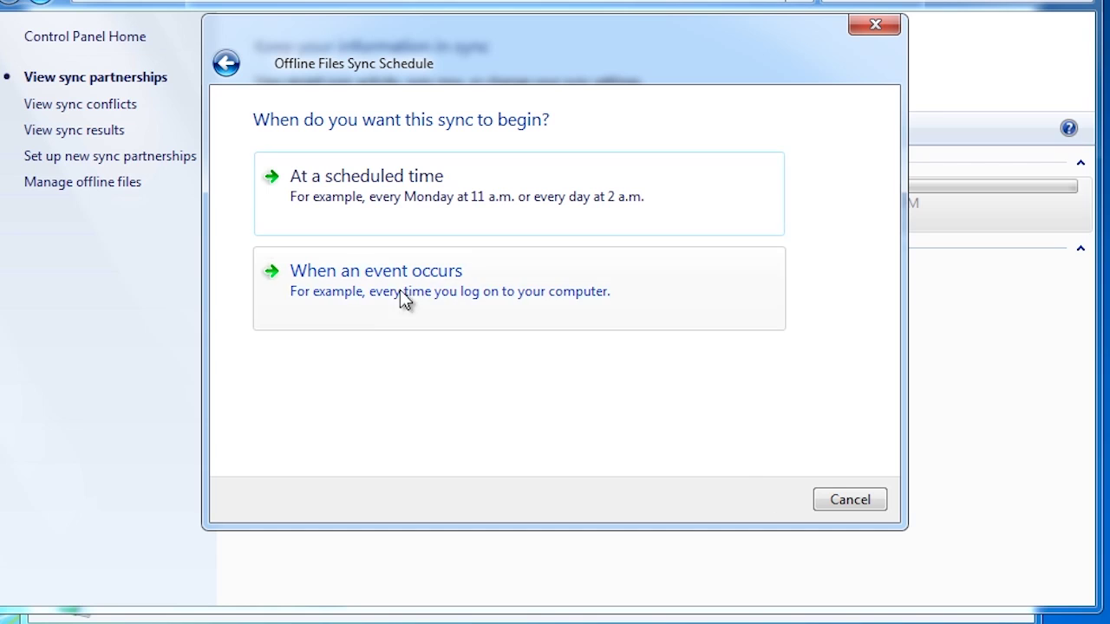
Step: Set the sync to begin when an event occurs, and review the additional scheduling options without changing them
{"action": "left_click", "coordinate": [345, 299]}
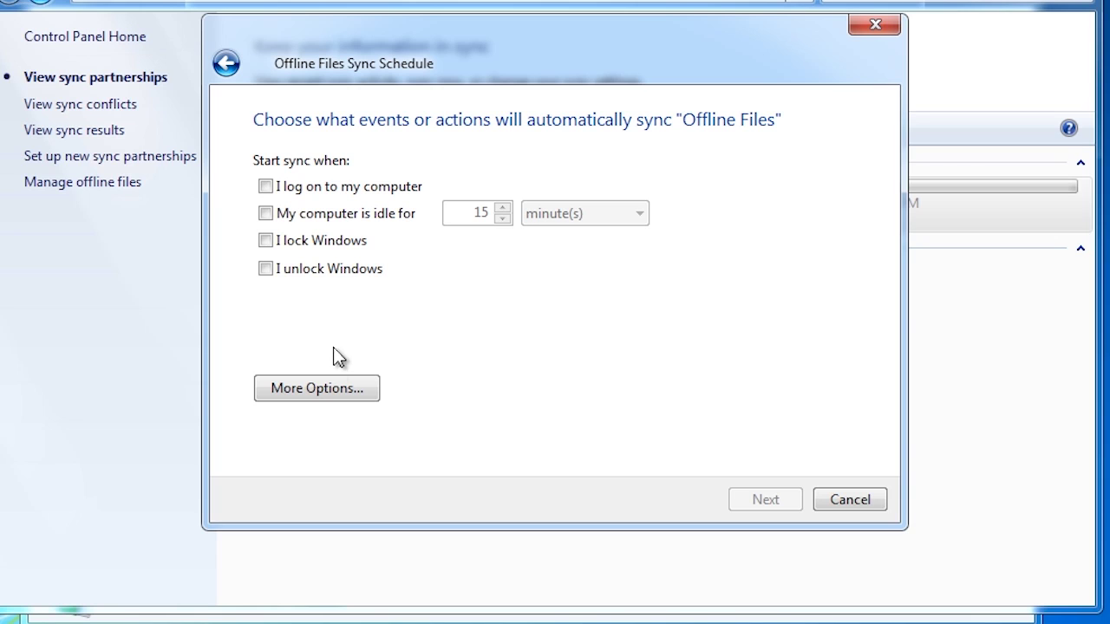
{"action": "left_click", "coordinate": [339, 402]}
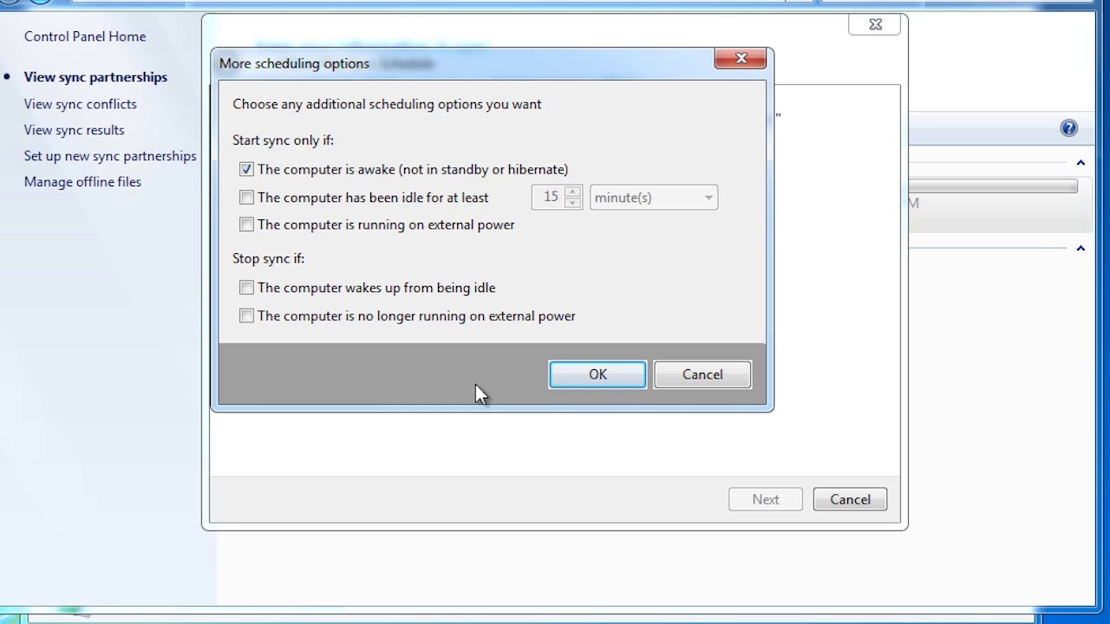
{"action": "left_click", "coordinate": [737, 377]}
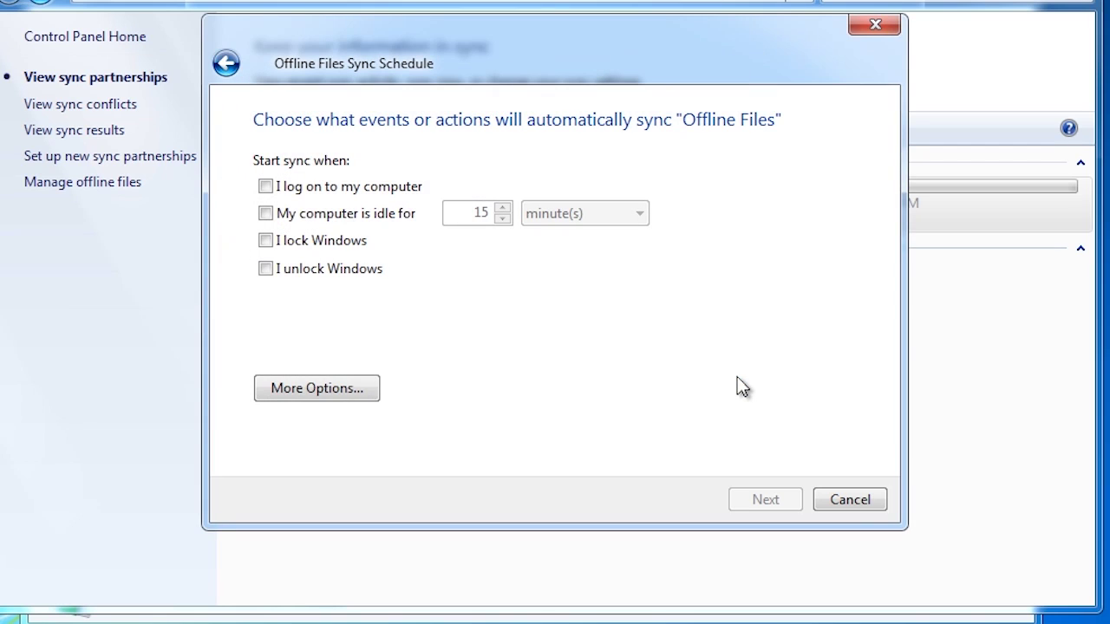
Step: Set Offline Files to sync when logging on, locking or unlocking Windows, and save the schedule under its default name
{"action": "left_click", "coordinate": [266, 187]}
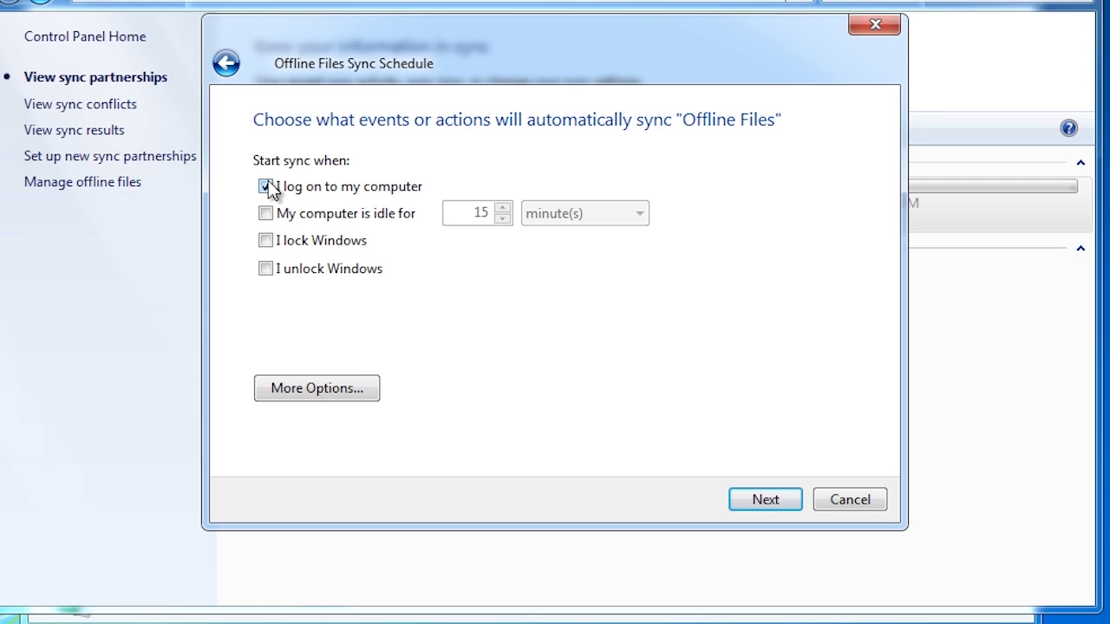
{"action": "left_click", "coordinate": [274, 247]}
{"action": "left_click", "coordinate": [274, 273]}
{"action": "left_click", "coordinate": [774, 499]}
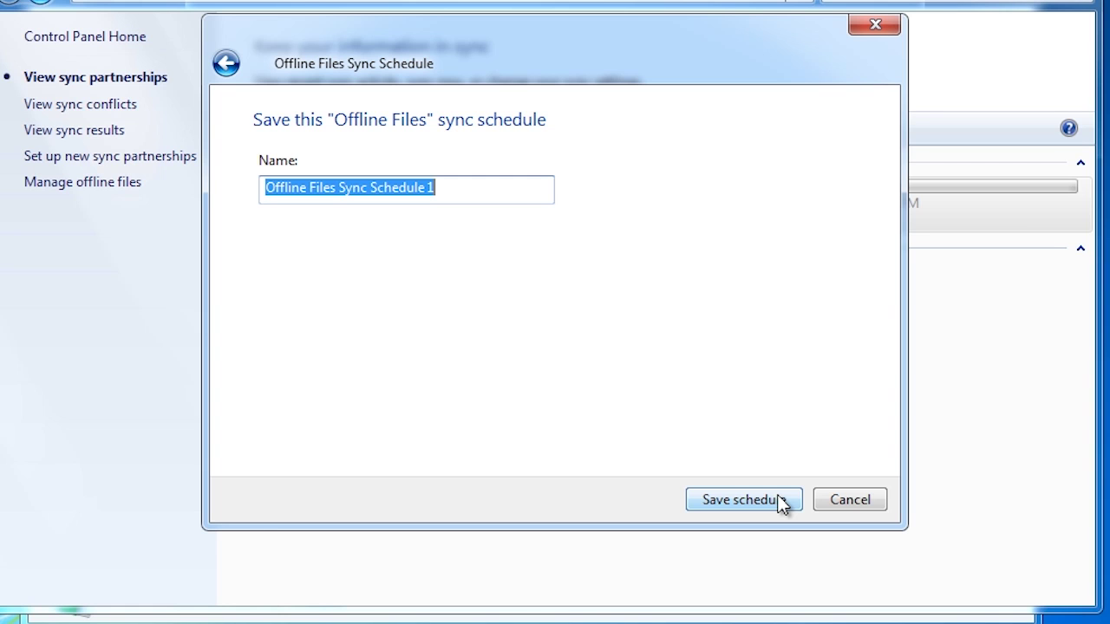
{"action": "left_click", "coordinate": [783, 501]}
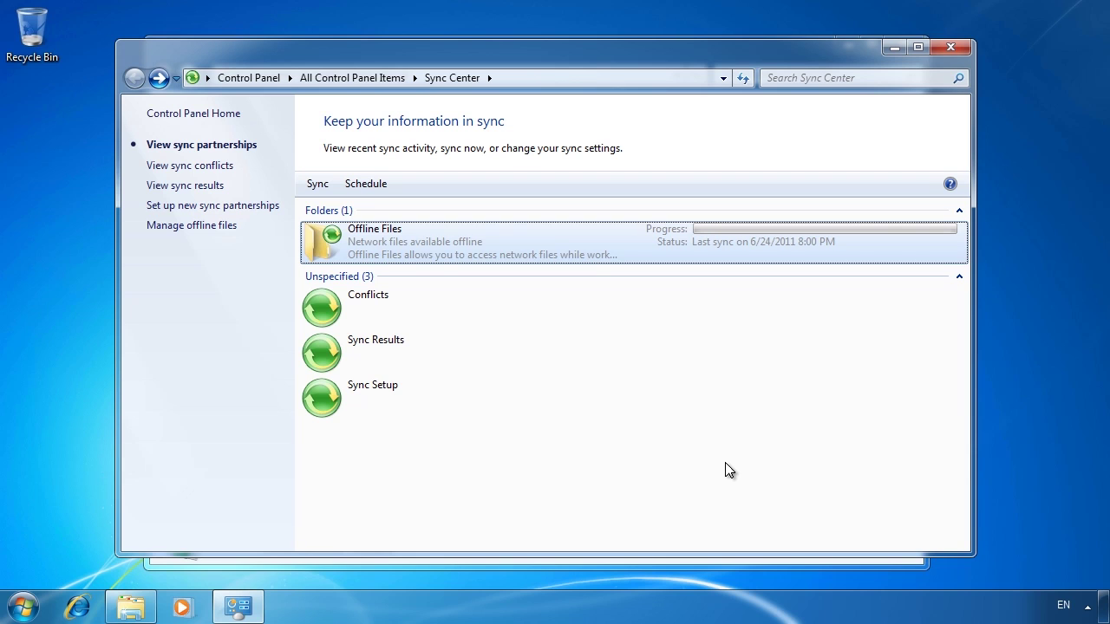
Step: Sync the Offline Files partnership now and open the list of sync conflicts
{"action": "right_click", "coordinate": [378, 245]}
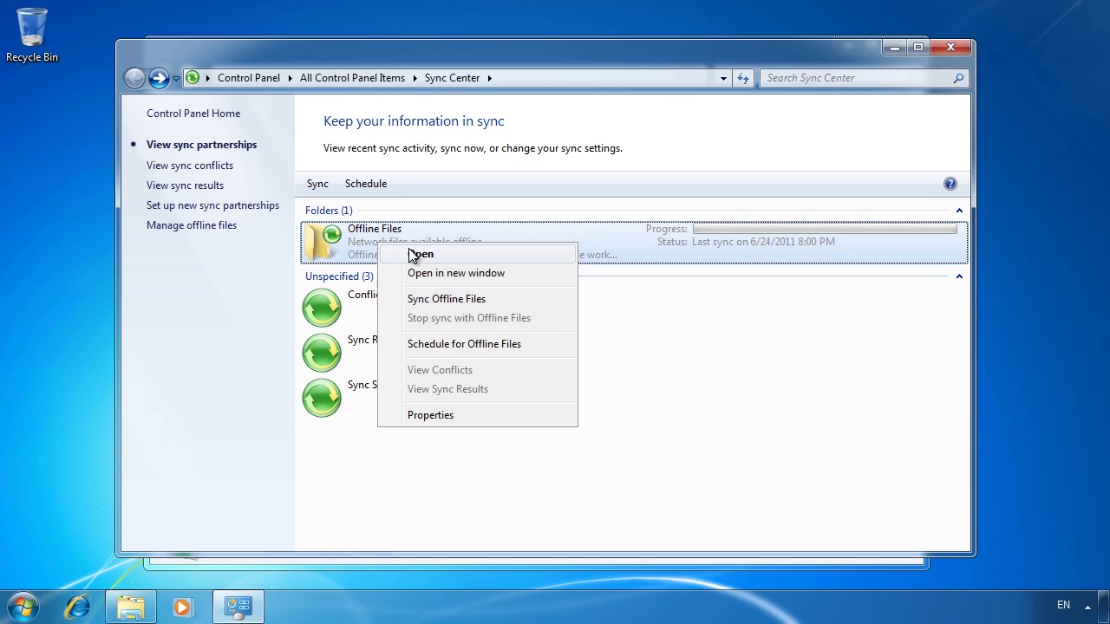
{"action": "left_click", "coordinate": [555, 300]}
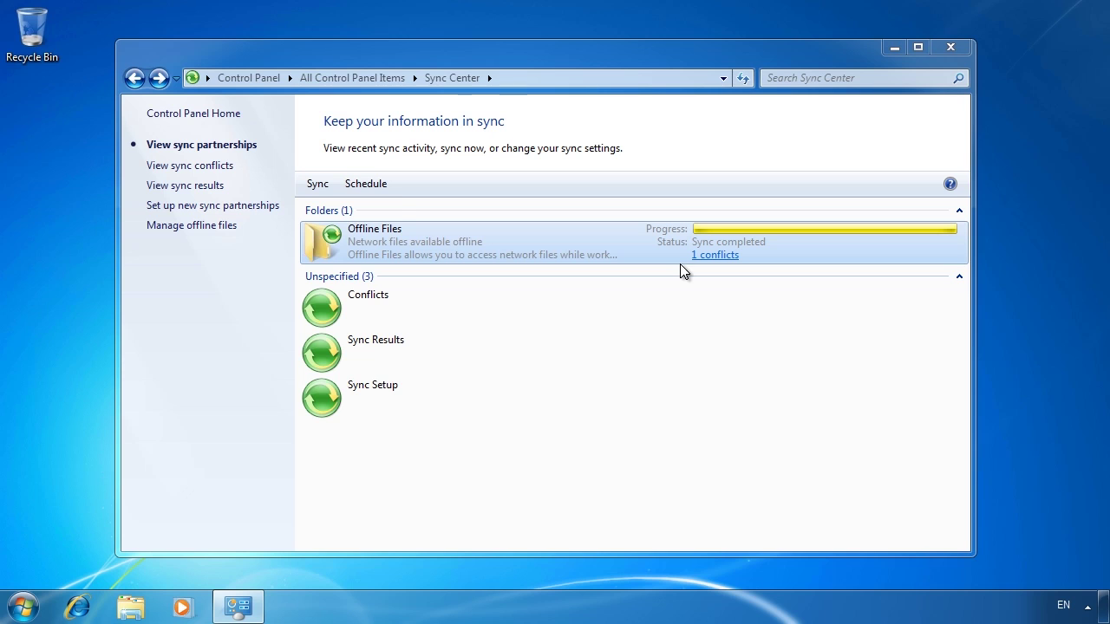
{"action": "double_click", "coordinate": [360, 302]}
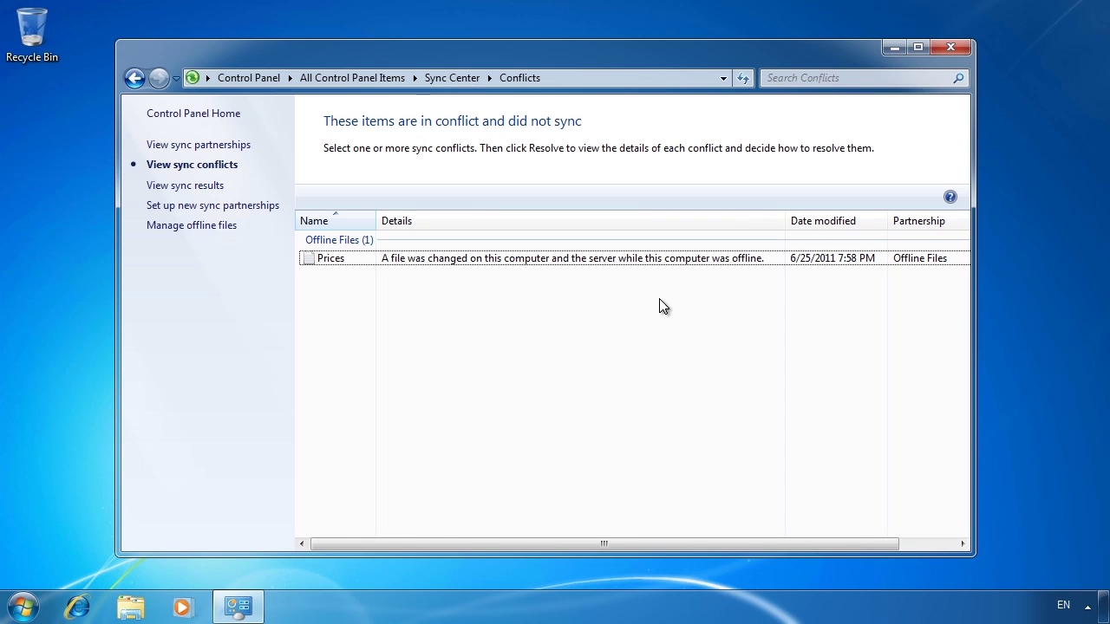
Step: Resolve the Prices conflict by keeping the Prices.txt version stored on this computer
{"action": "double_click", "coordinate": [446, 263]}
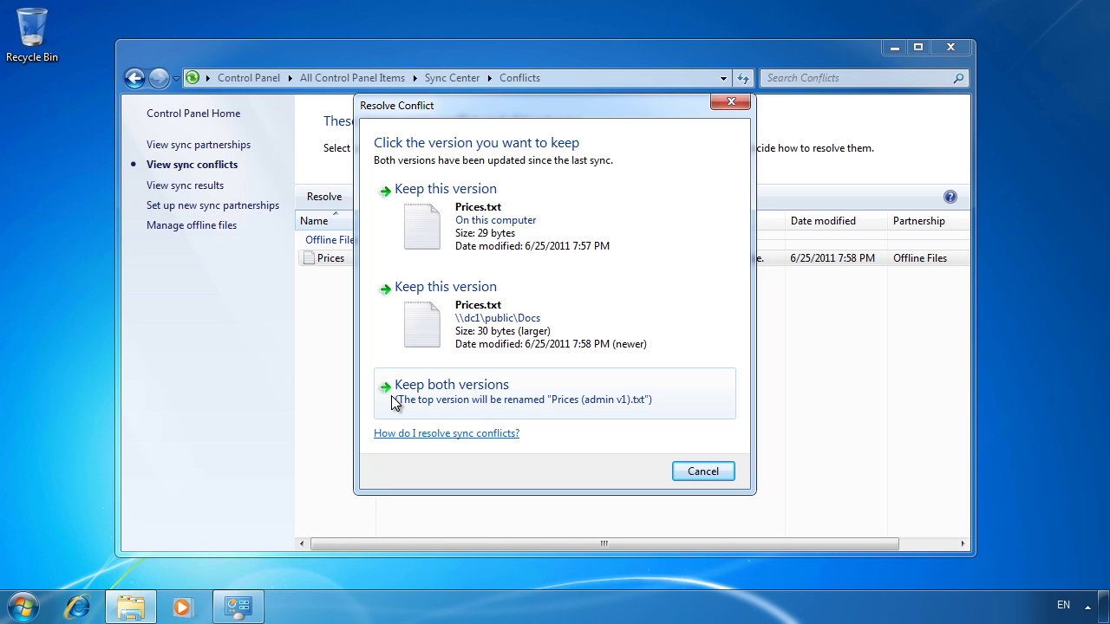
{"action": "left_click", "coordinate": [423, 212]}
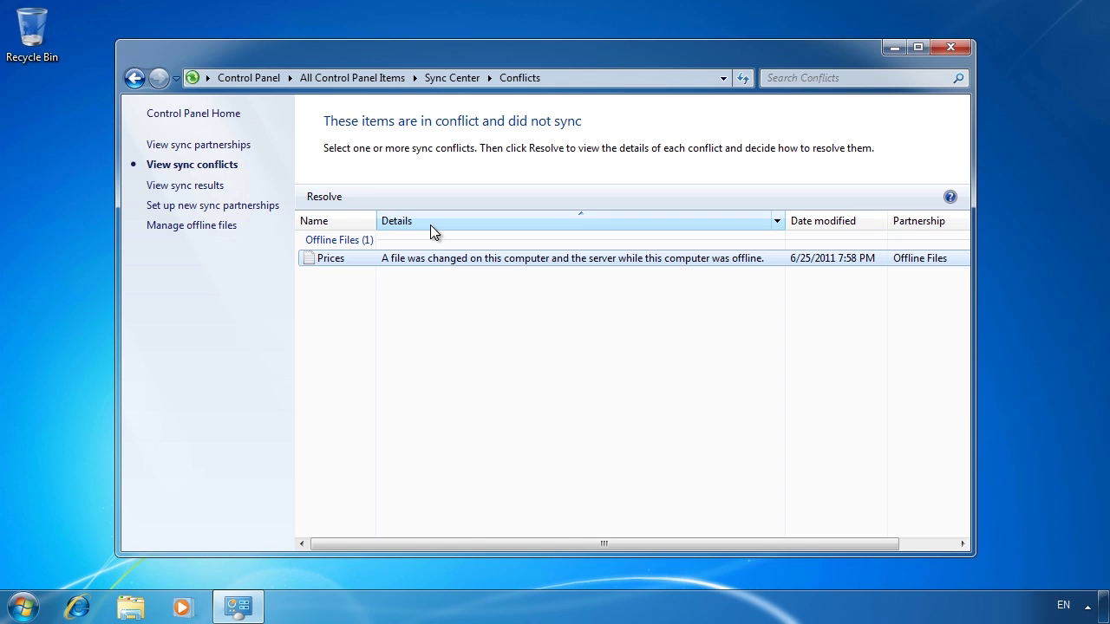
{"action": "key", "text": "Tab"}
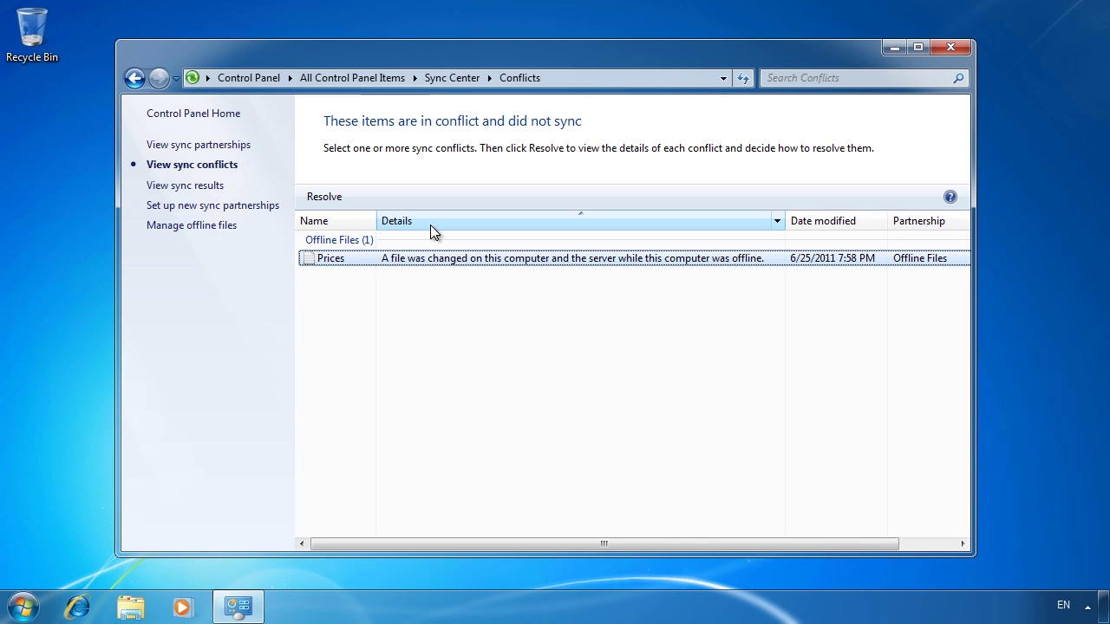
{"action": "key", "text": "space"}
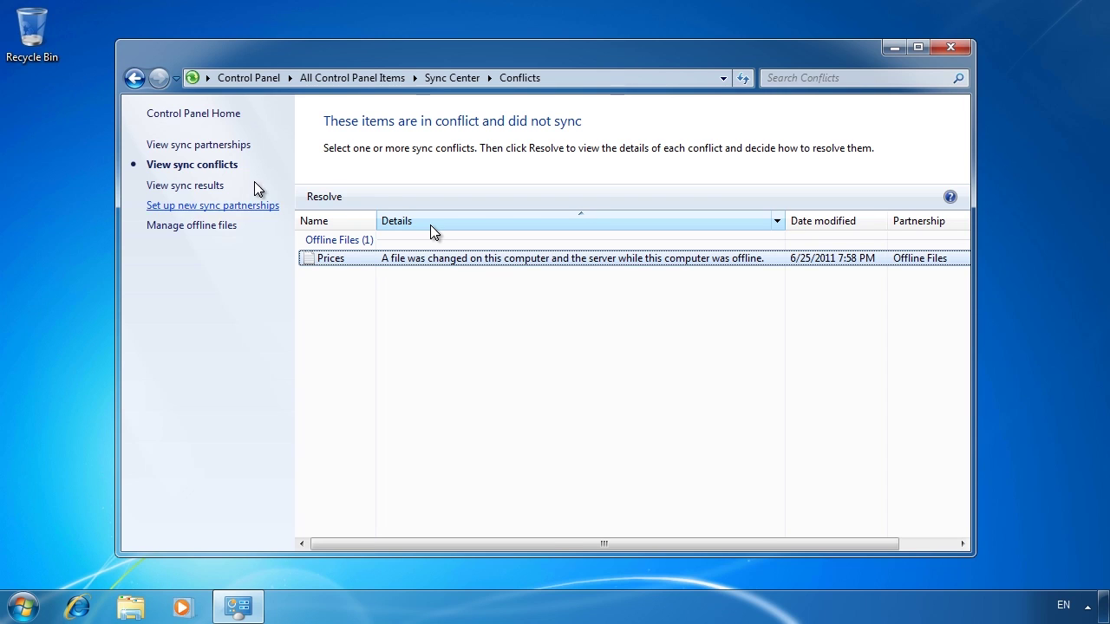
Step: Return to the sync partnerships and look at the Sync Results and Sync Setup items
{"action": "left_click", "coordinate": [198, 147]}
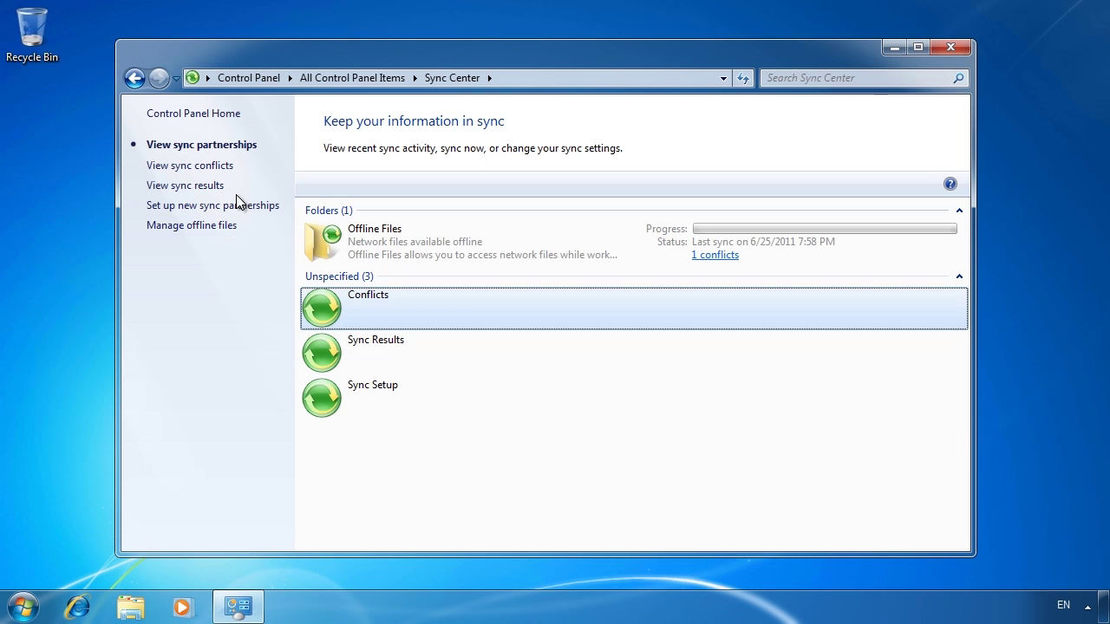
{"action": "left_click", "coordinate": [389, 343]}
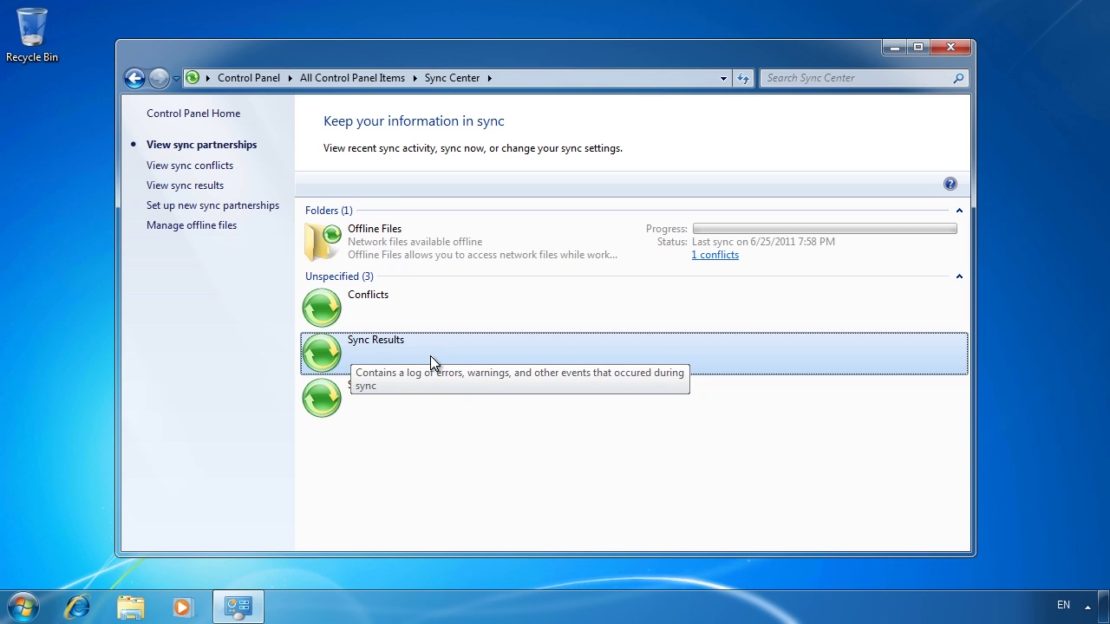
{"action": "left_click", "coordinate": [403, 396]}
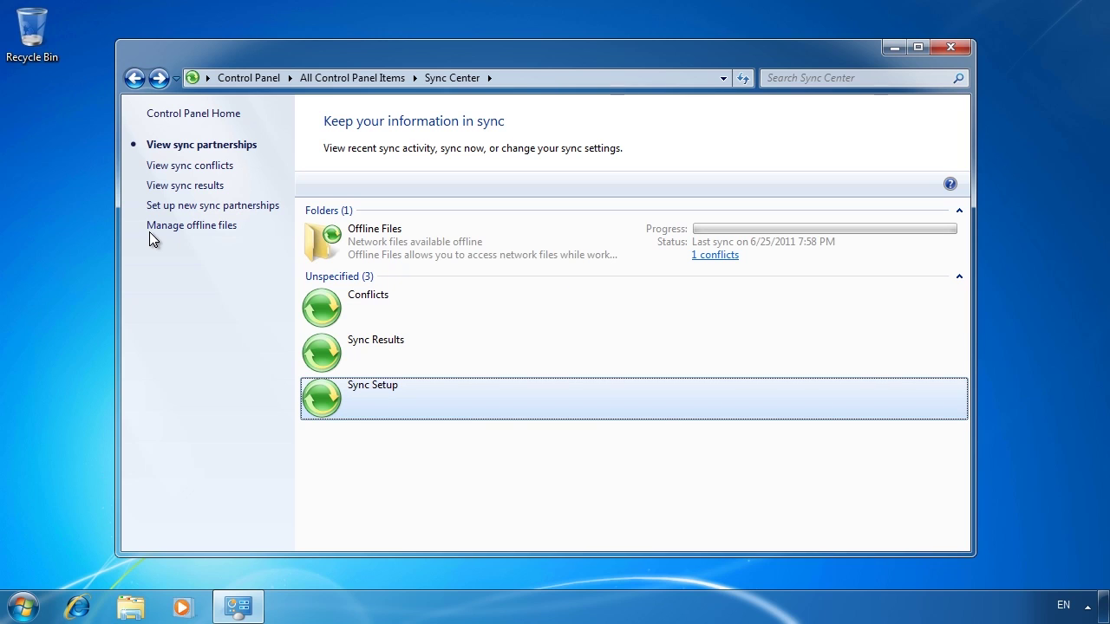
Step: Review the Offline Files management settings, covering general options, disk usage and its limits, encryption, and network
{"action": "left_click", "coordinate": [232, 227]}
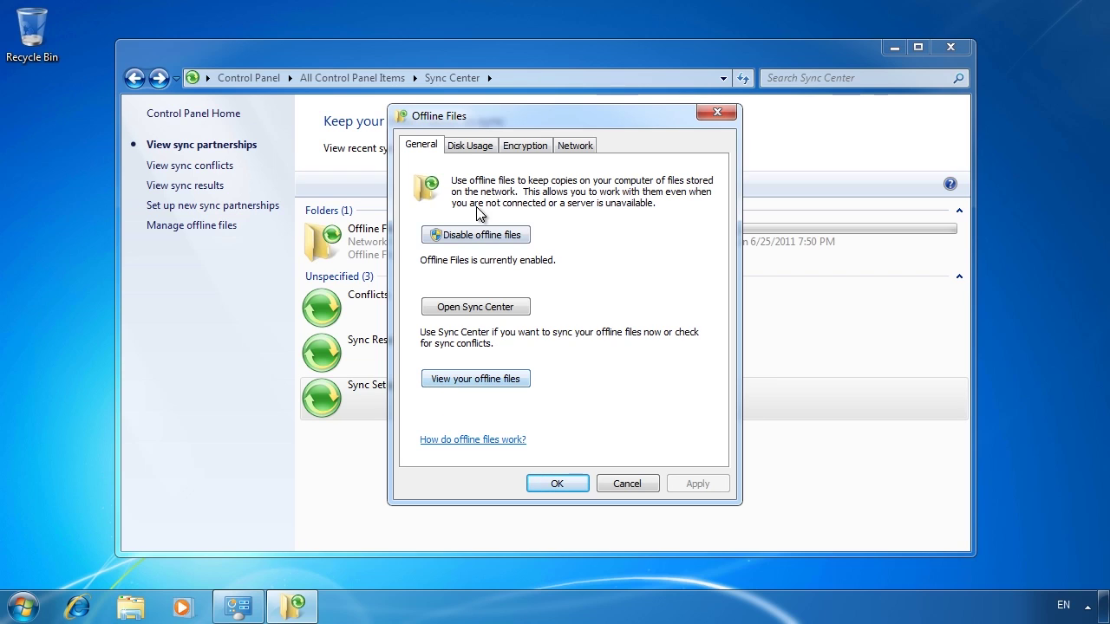
{"action": "left_click", "coordinate": [465, 147]}
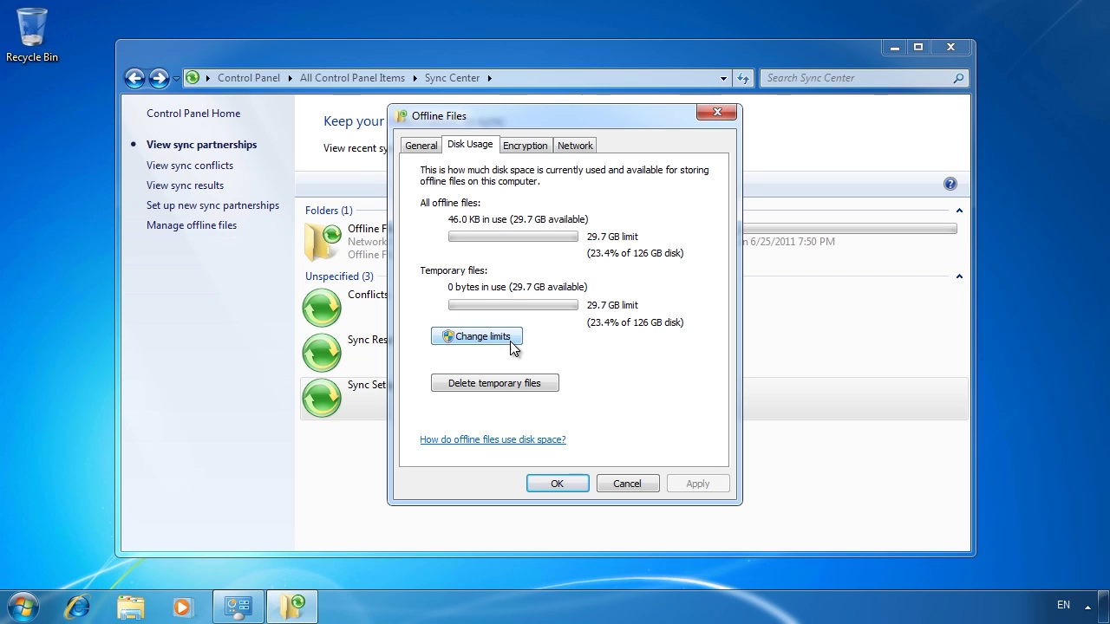
{"action": "left_click", "coordinate": [432, 336]}
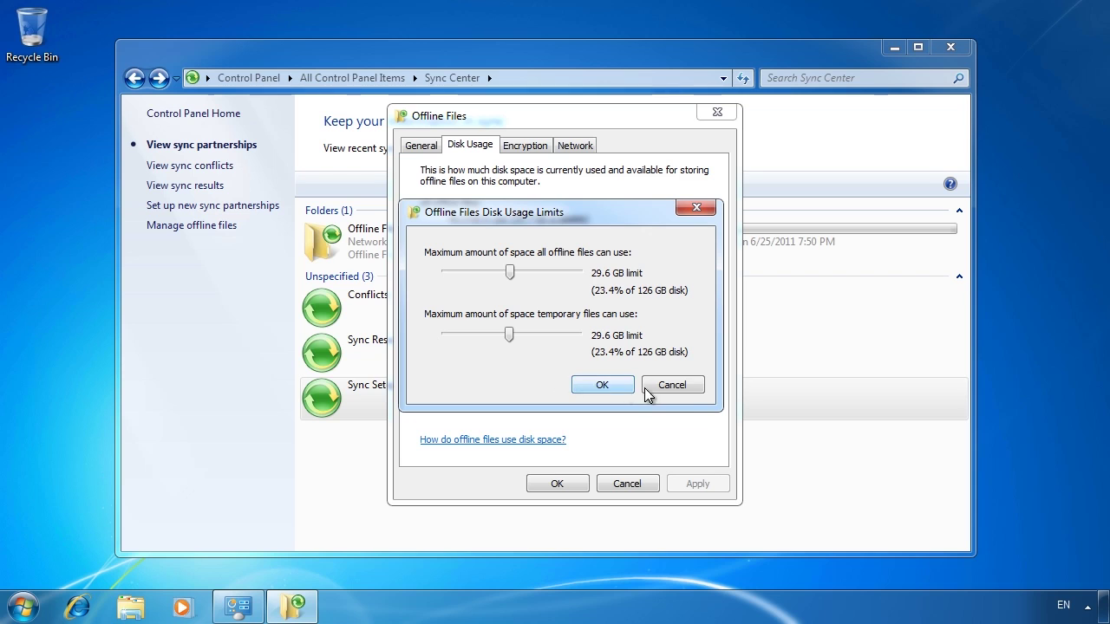
{"action": "left_click", "coordinate": [672, 388]}
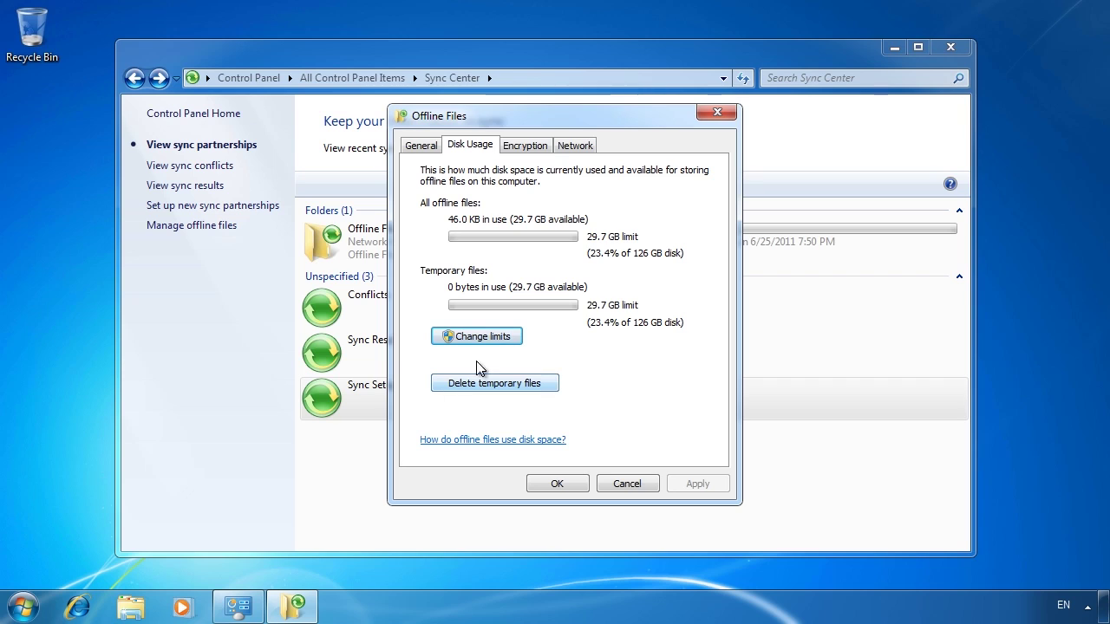
{"action": "left_click", "coordinate": [511, 146]}
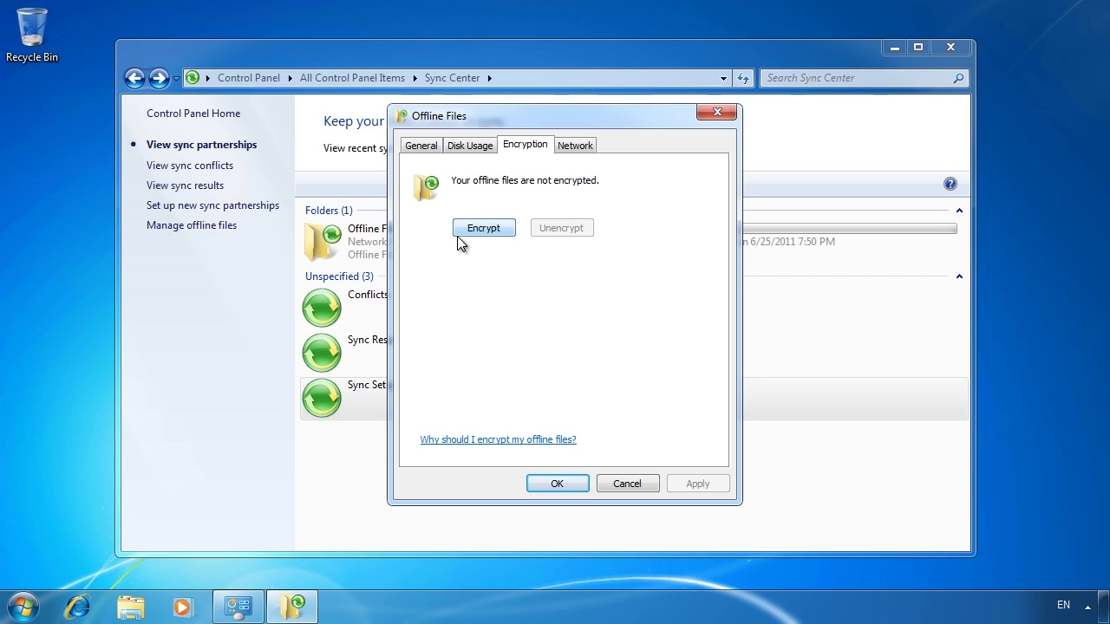
{"action": "left_click", "coordinate": [568, 148]}
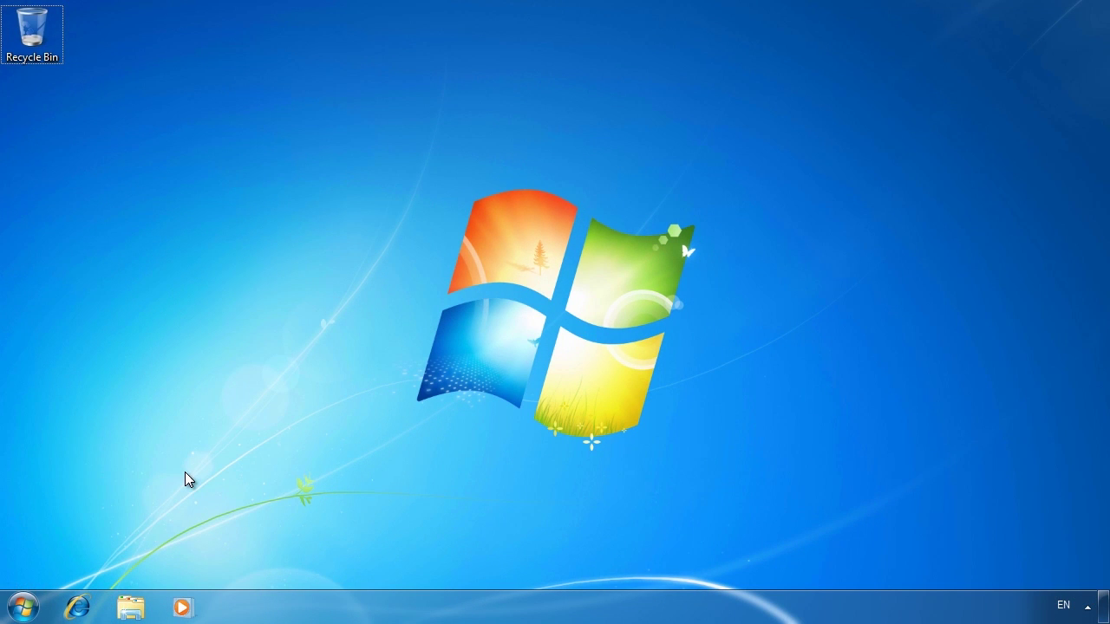
Step: Open the Local Group Policy Editor by running gpedit.msc
{"action": "left_click", "coordinate": [22, 607]}
{"action": "type", "text": "gpedit."}
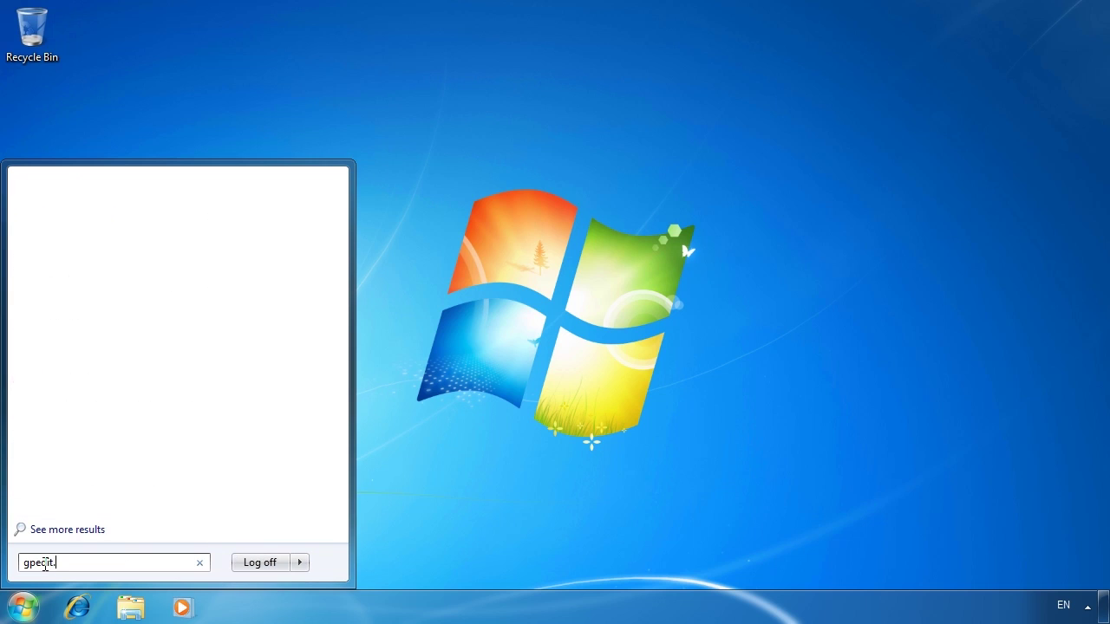
{"action": "type", "text": "msc"}
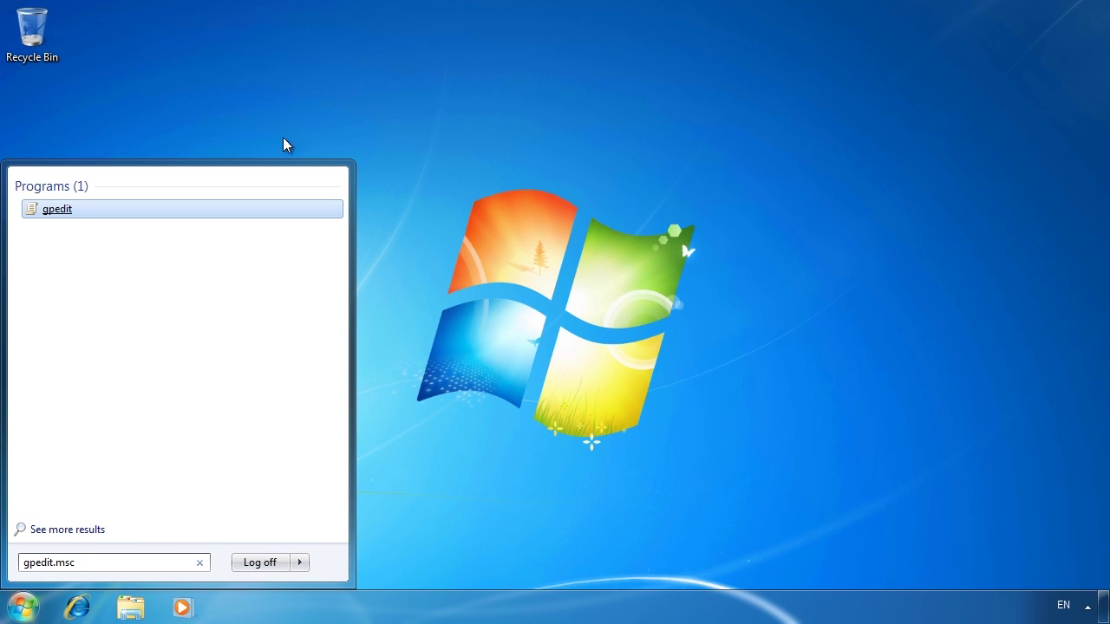
{"action": "key", "text": "Return"}
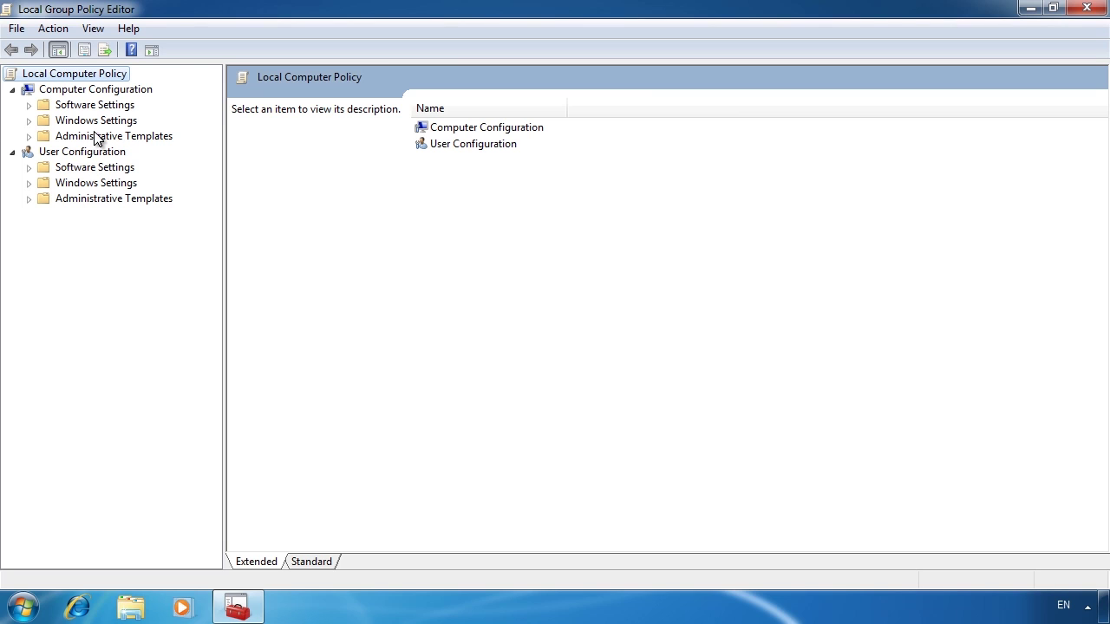
Step: Show the Offline Files policies under Computer Configuration, Administrative Templates, Network
{"action": "double_click", "coordinate": [96, 139]}
{"action": "double_click", "coordinate": [90, 167]}
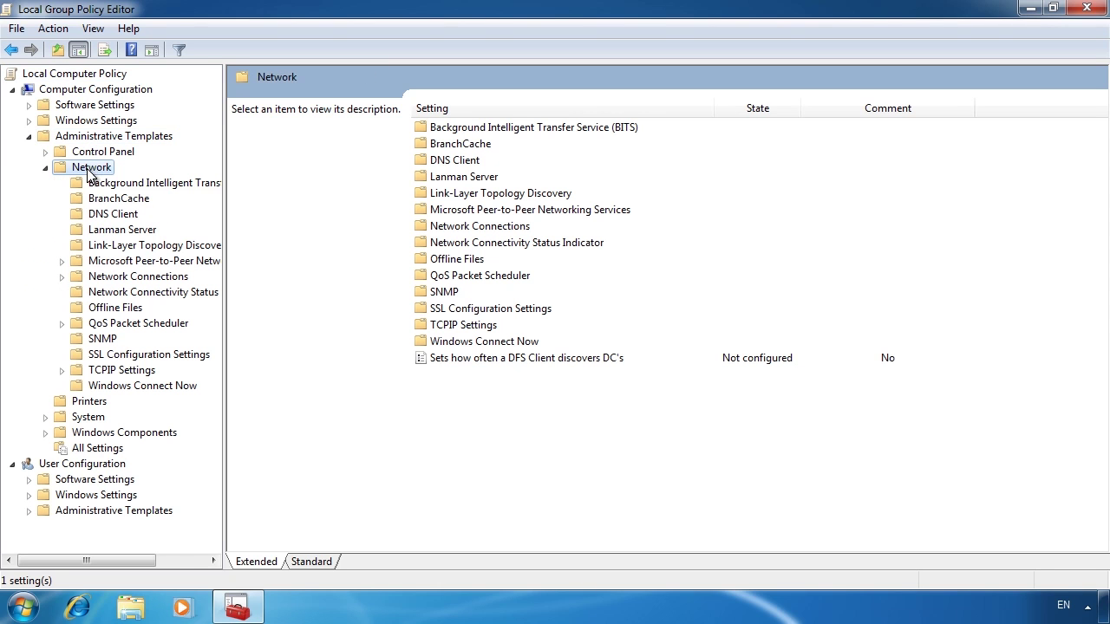
{"action": "left_click", "coordinate": [111, 310]}
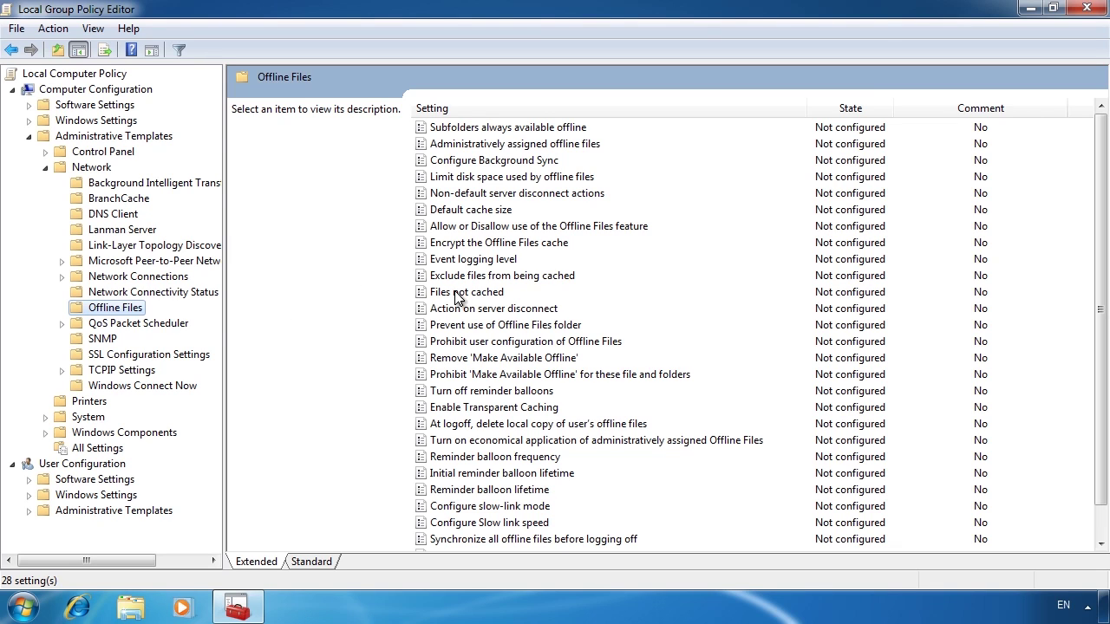
Step: Enable the "Exclude files from being cached" policy for the extension *.pdf and move on to the next setting
{"action": "left_click", "coordinate": [458, 280]}
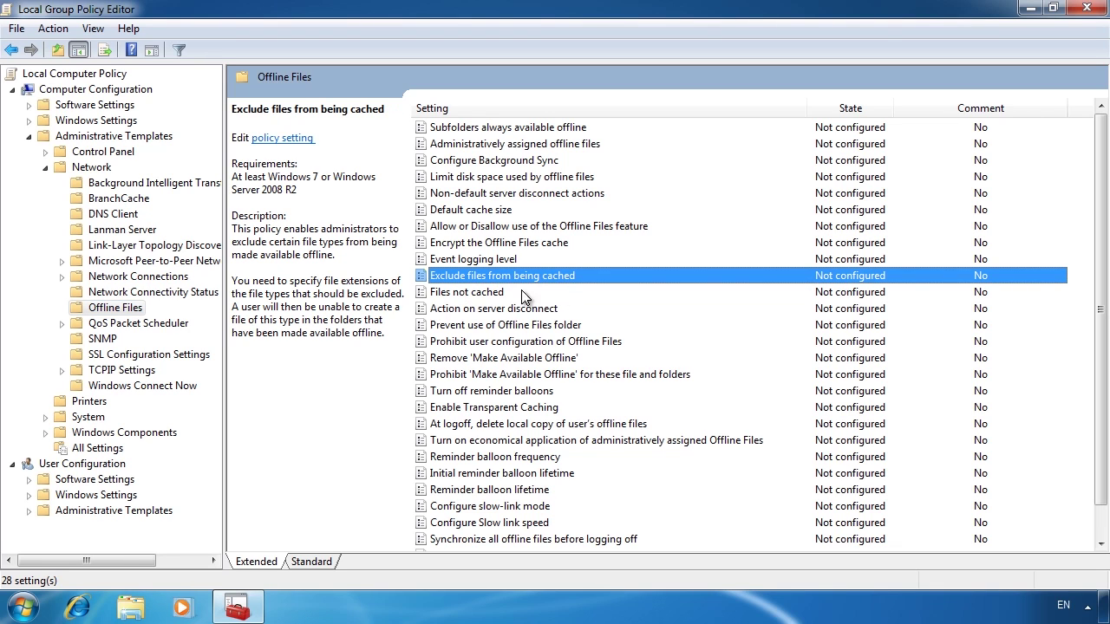
{"action": "double_click", "coordinate": [433, 276]}
{"action": "left_click", "coordinate": [295, 130]}
{"action": "left_click", "coordinate": [350, 392]}
{"action": "type", "text": "*.pdf"}
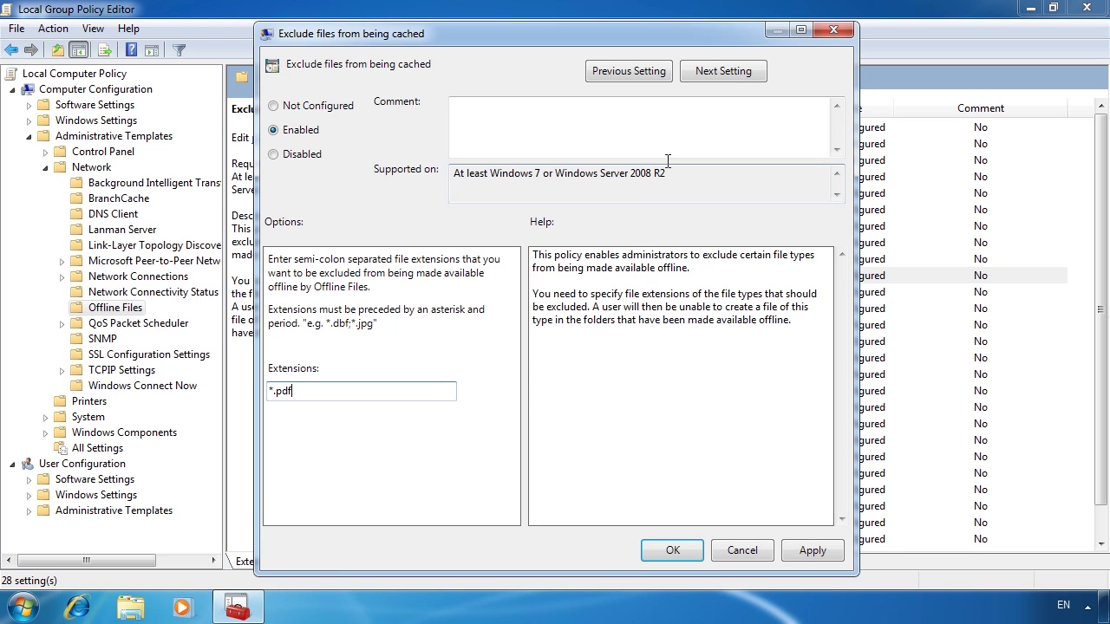
{"action": "left_click", "coordinate": [711, 73]}
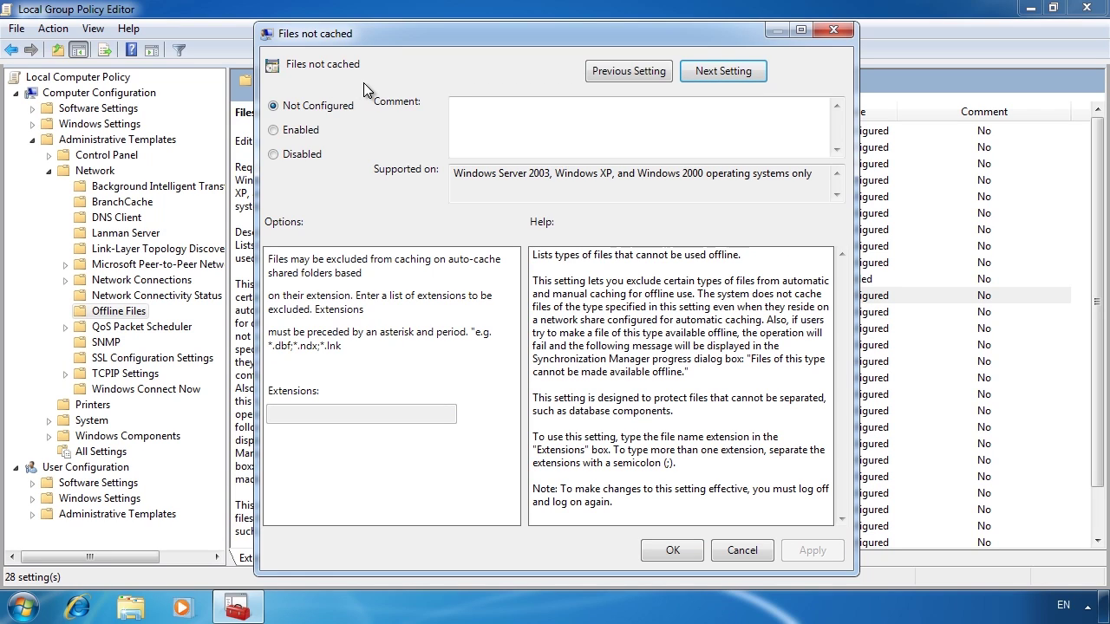
Step: Try enabling the "Files not cached" policy with the extension *.mdb, and discard the change
{"action": "left_click", "coordinate": [299, 129]}
{"action": "left_click", "coordinate": [319, 415]}
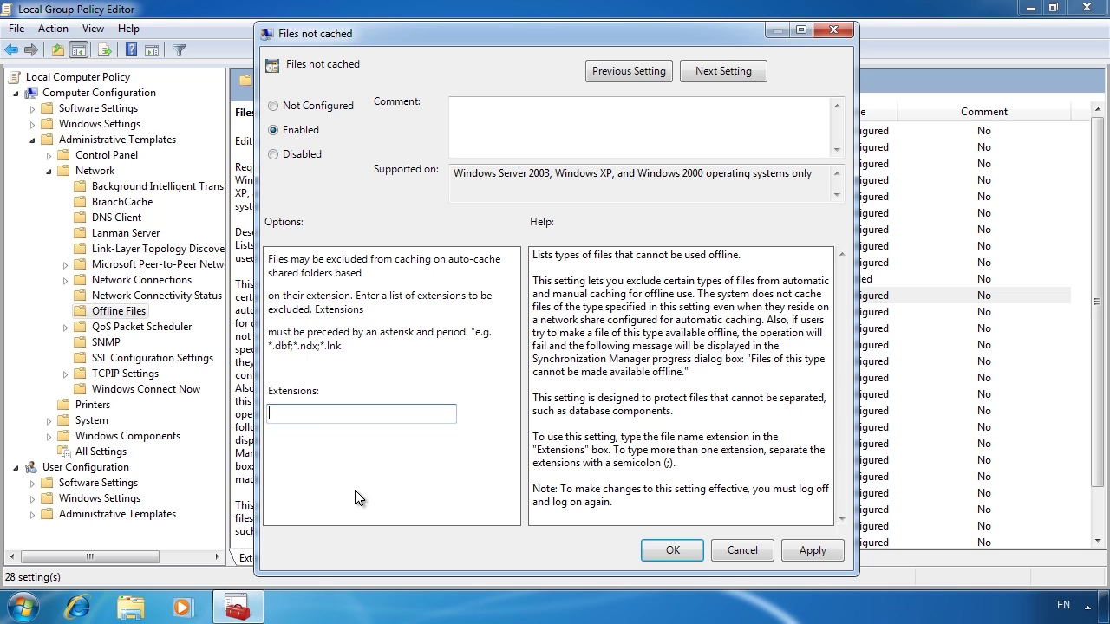
{"action": "type", "text": "*.mdb"}
{"action": "left_click", "coordinate": [730, 553]}
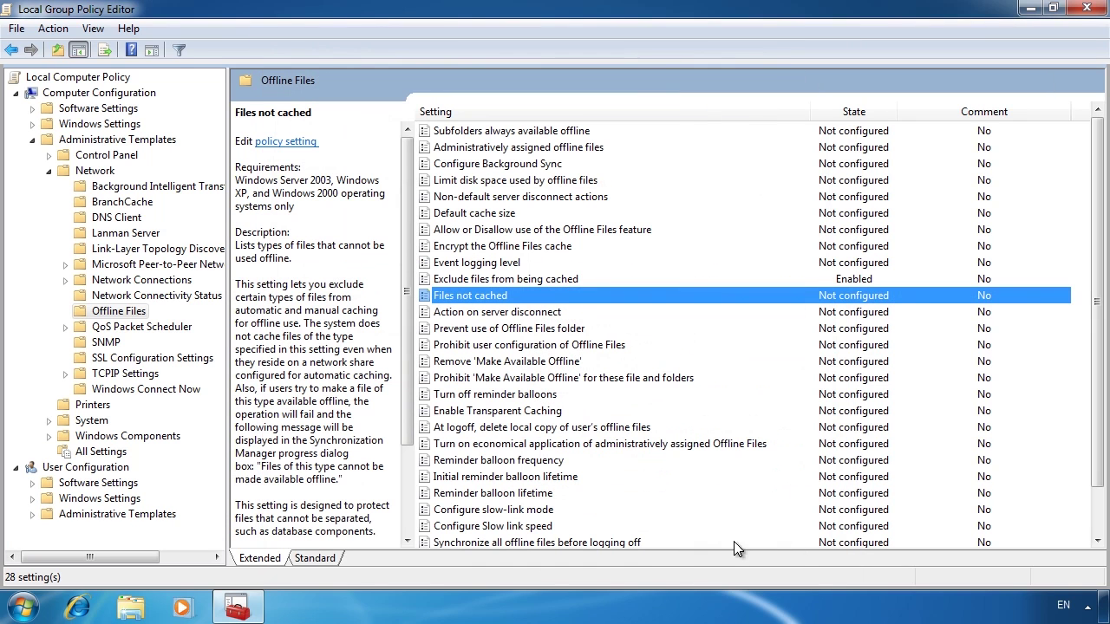
Step: Open the "Configure slow-link mode" policy and enable it
{"action": "scroll", "coordinate": [1094, 520], "scroll_direction": "down", "scroll_amount": 1}
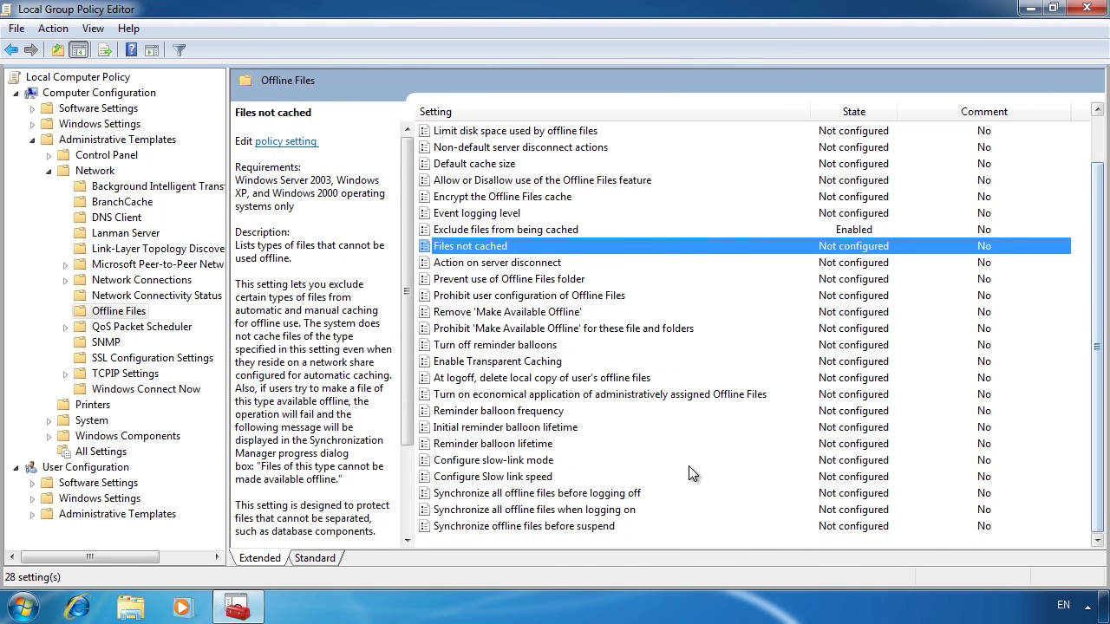
{"action": "left_click", "coordinate": [462, 464]}
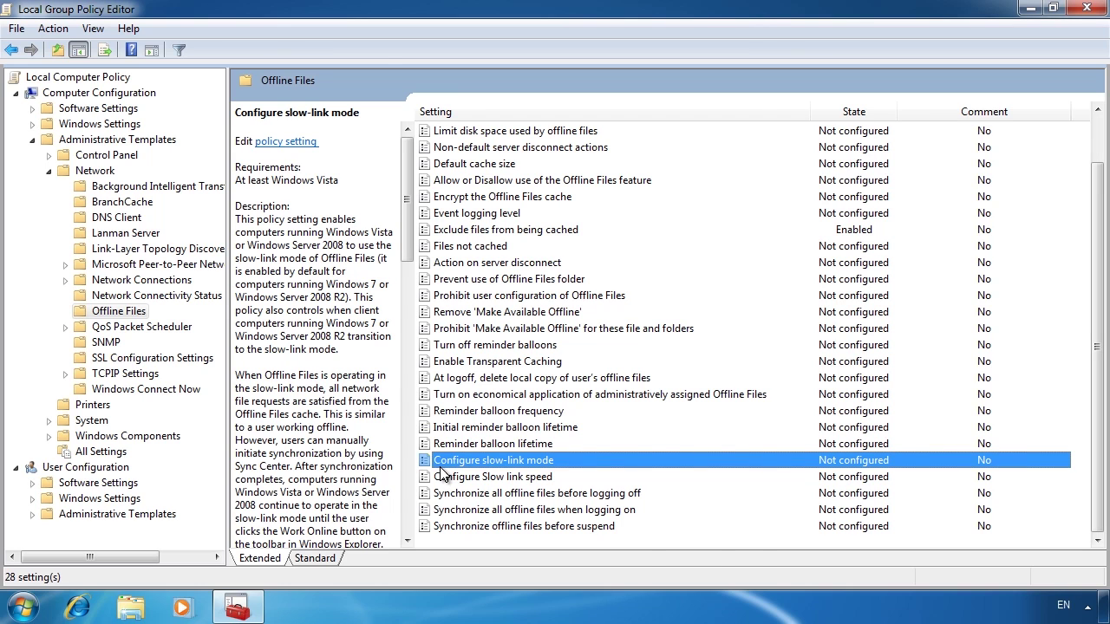
{"action": "double_click", "coordinate": [440, 464]}
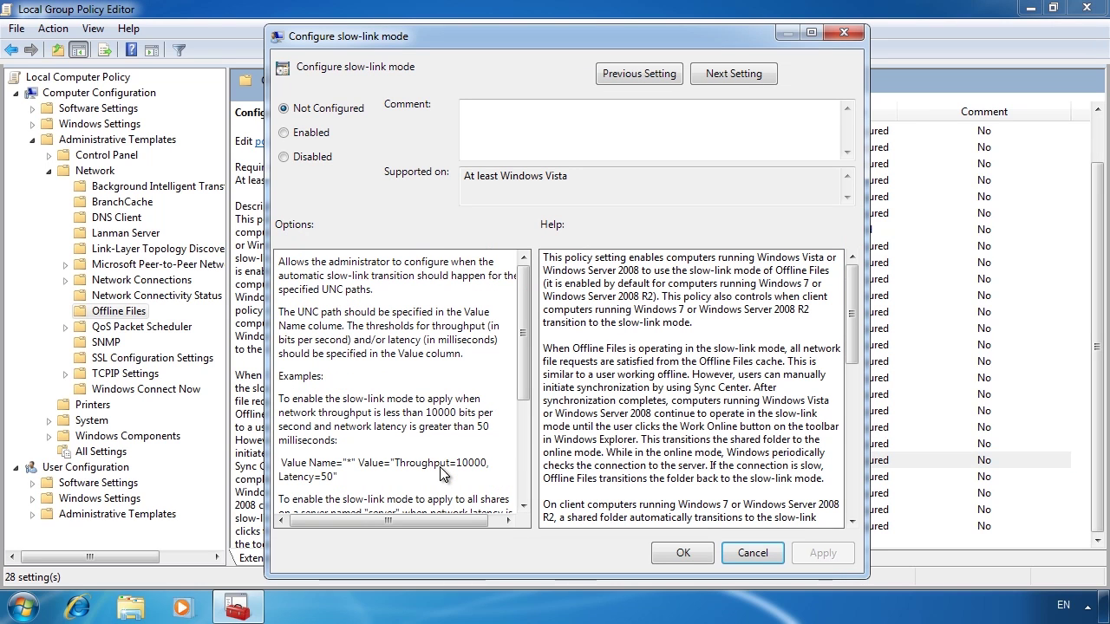
{"action": "left_click", "coordinate": [290, 133]}
{"action": "scroll", "coordinate": [532, 322], "scroll_direction": "down", "scroll_amount": 5}
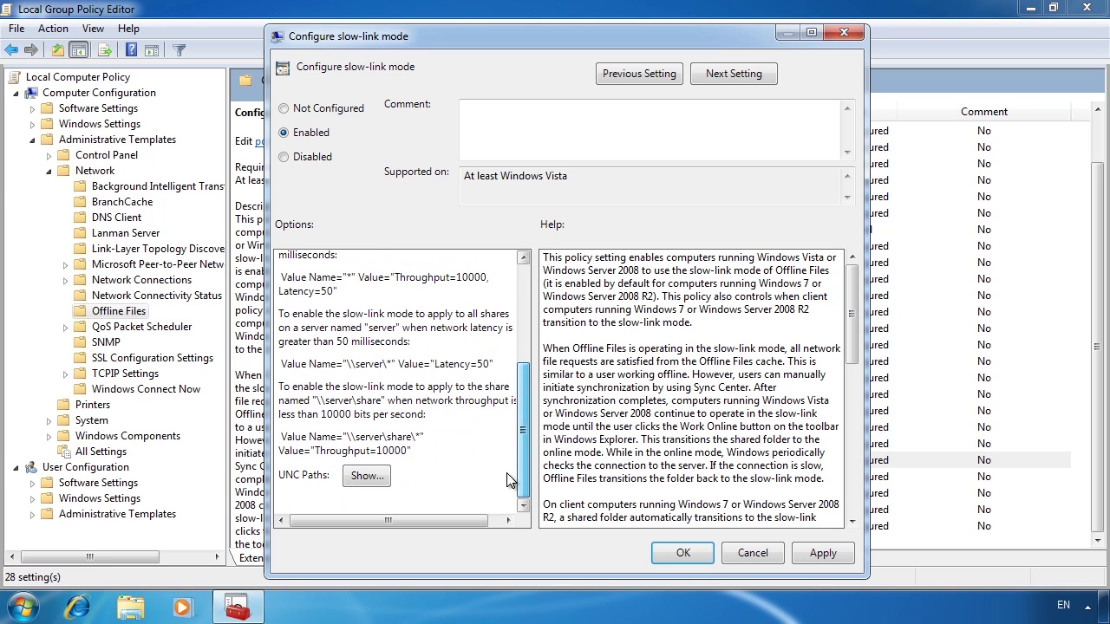
Step: Add the UNC path \\fs1 with the value Latency=50 to the slow-link mode policy's list
{"action": "left_click", "coordinate": [366, 475]}
{"action": "left_click", "coordinate": [483, 240]}
{"action": "type", "text": "\\fs1"}
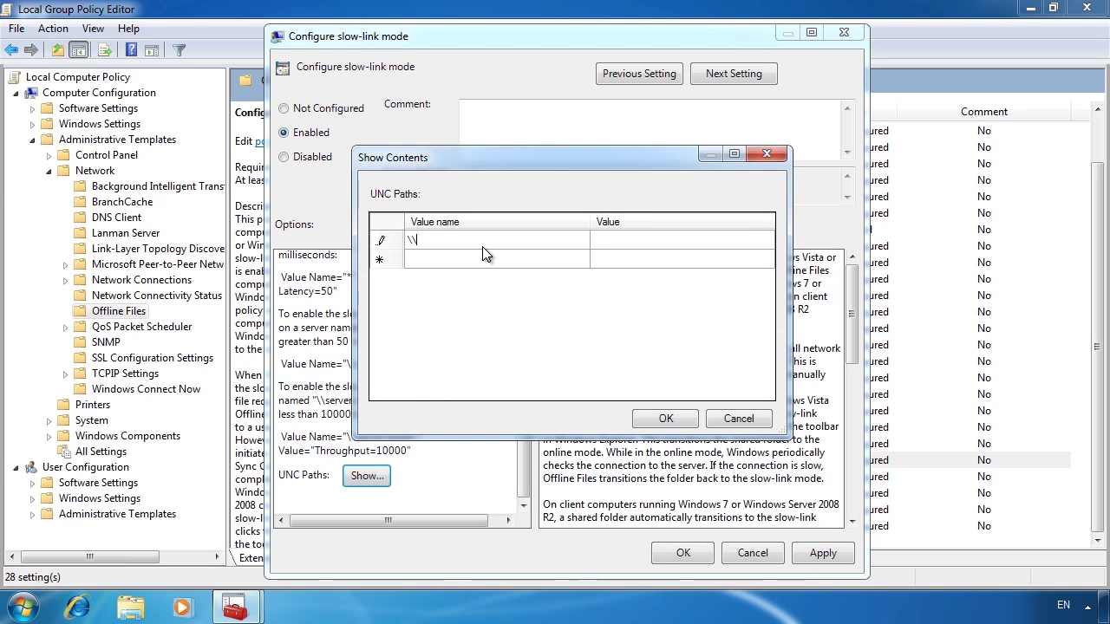
{"action": "key", "text": "Tab"}
{"action": "type", "text": "Latency=50"}
{"action": "key", "text": "Return"}
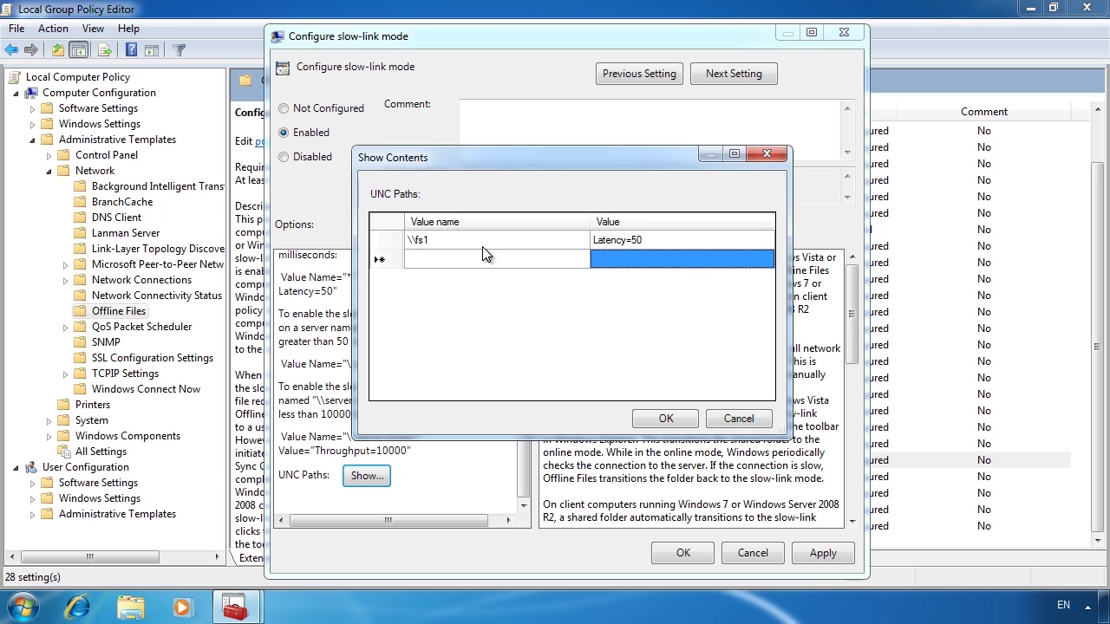
Step: Add the UNC path \\dc1 with the value Latency=50,Throughput=10000 and confirm the list of UNC paths
{"action": "left_click", "coordinate": [457, 260]}
{"action": "type", "text": "\\dc1"}
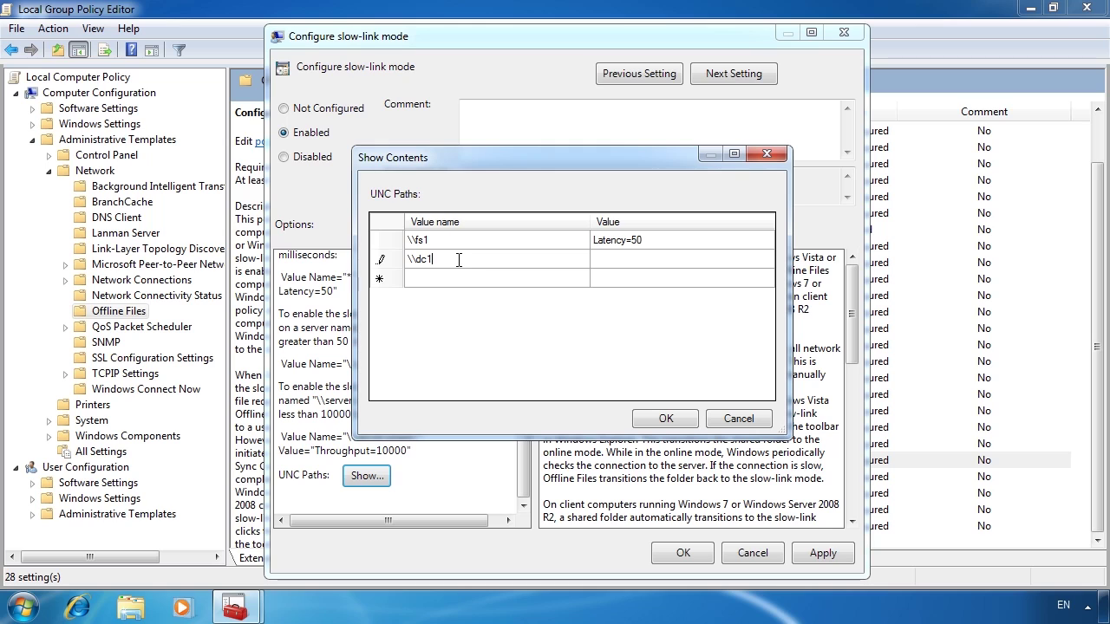
{"action": "key", "text": "Tab"}
{"action": "type", "text": "Latency=50,Thro"}
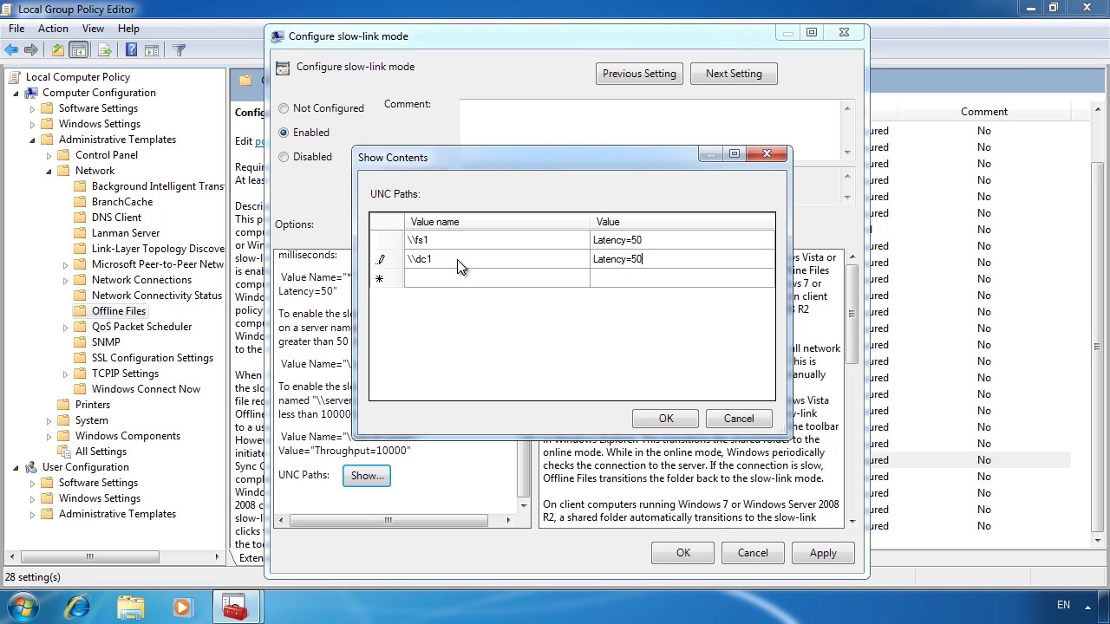
{"action": "type", "text": "ughput"}
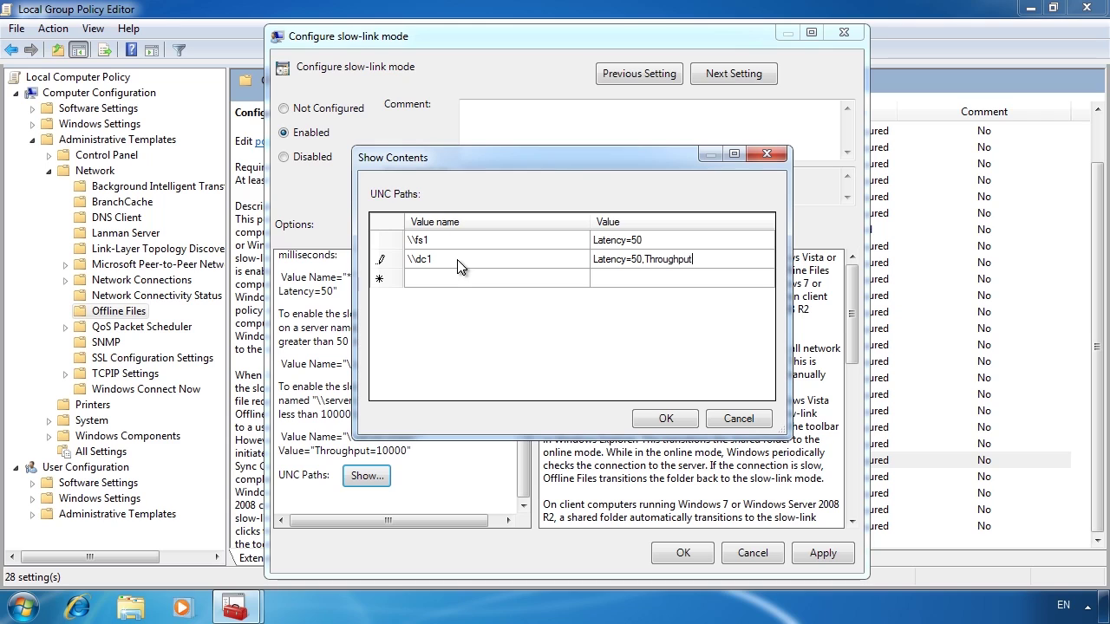
{"action": "type", "text": "=10000"}
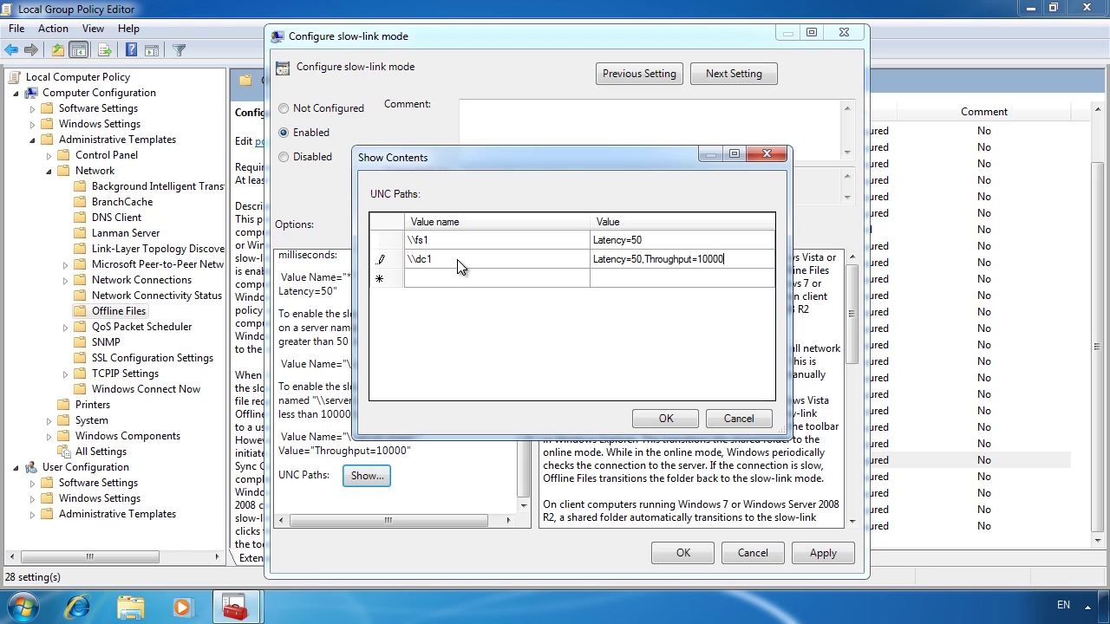
{"action": "left_click", "coordinate": [690, 421]}
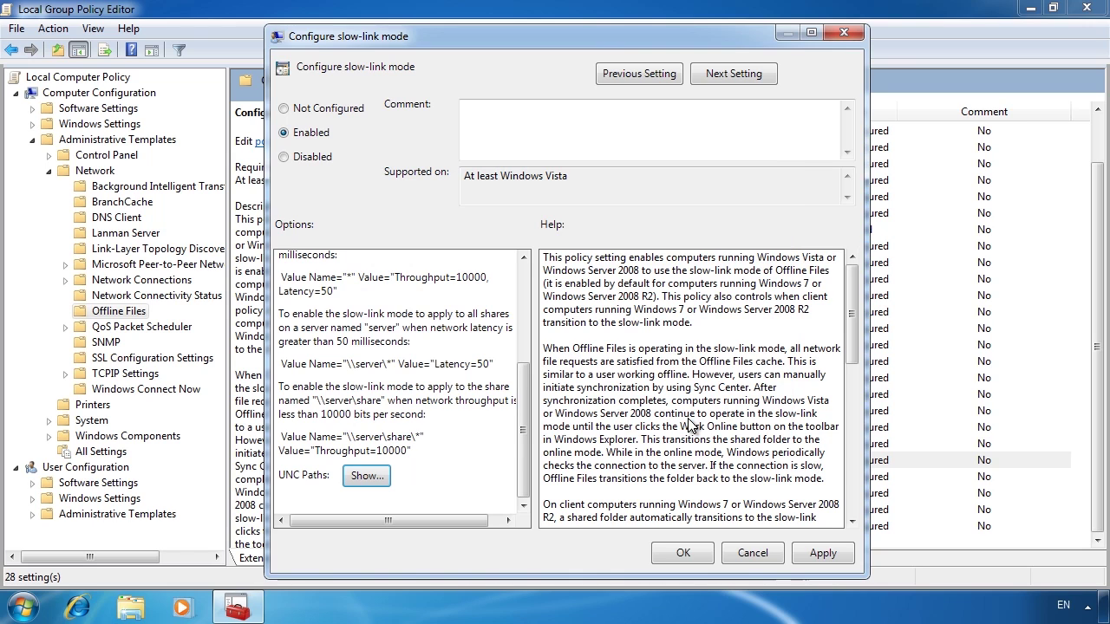
Step: Move on to the "Configure Slow link speed" policy and enable it
{"action": "left_click", "coordinate": [752, 80]}
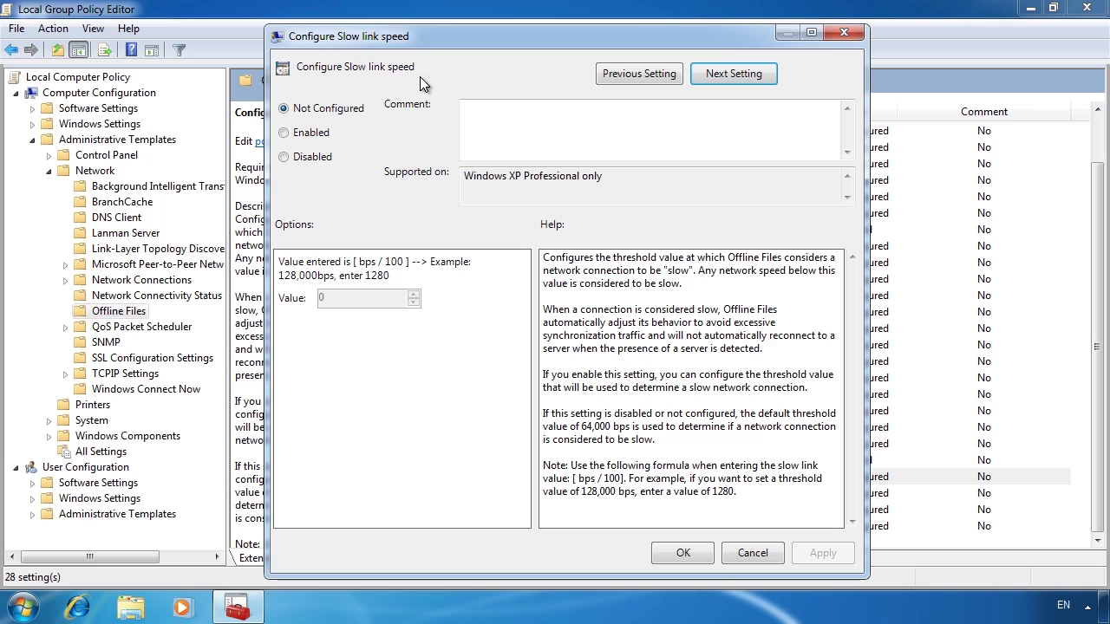
{"action": "left_click", "coordinate": [289, 134]}
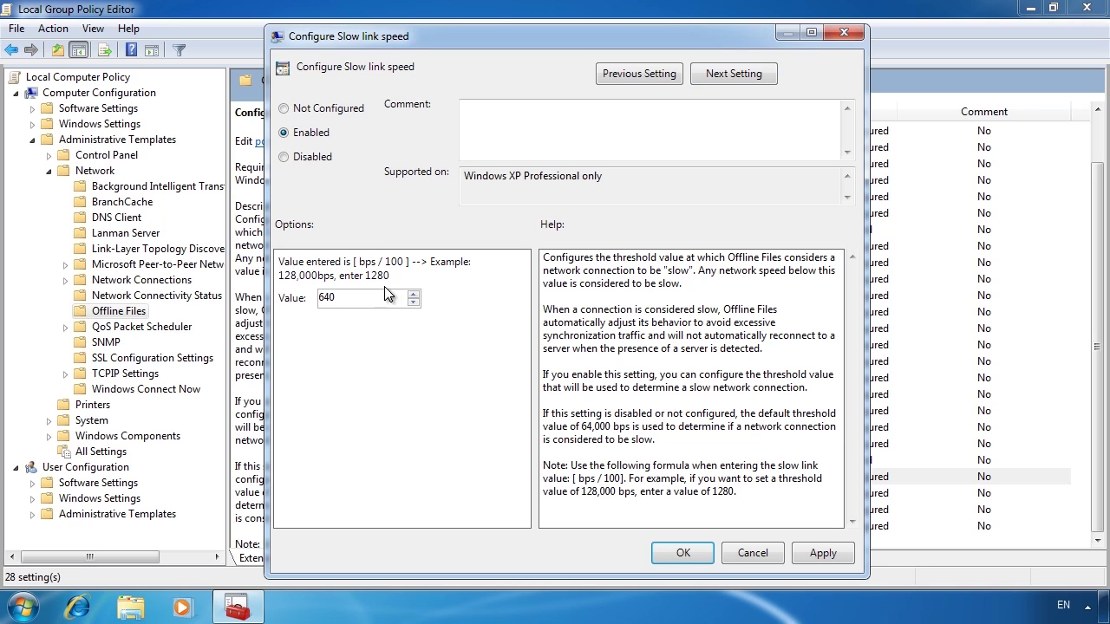